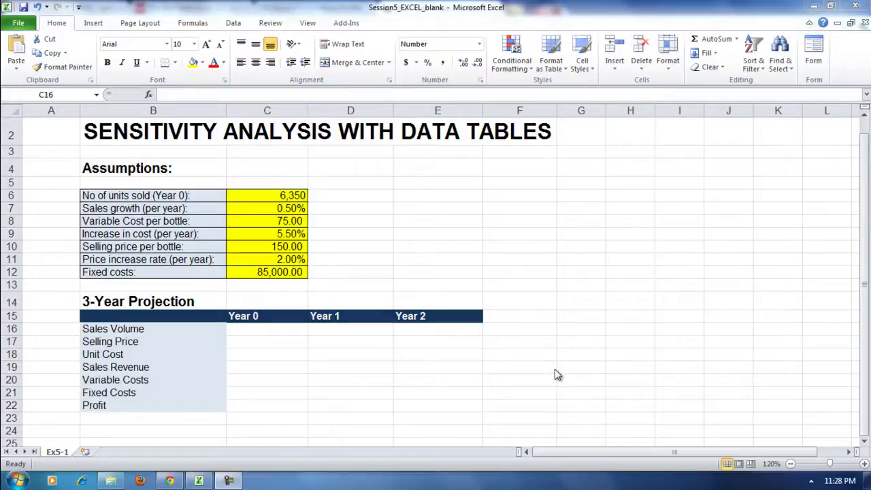
Review the yellow assumptions: 6,350 units, 0.50% growth, 75.00 cost, 5.50%, 150.00 price, 2.00%, 85,000.00.
{"action": "left_click", "coordinate": [166, 195]}
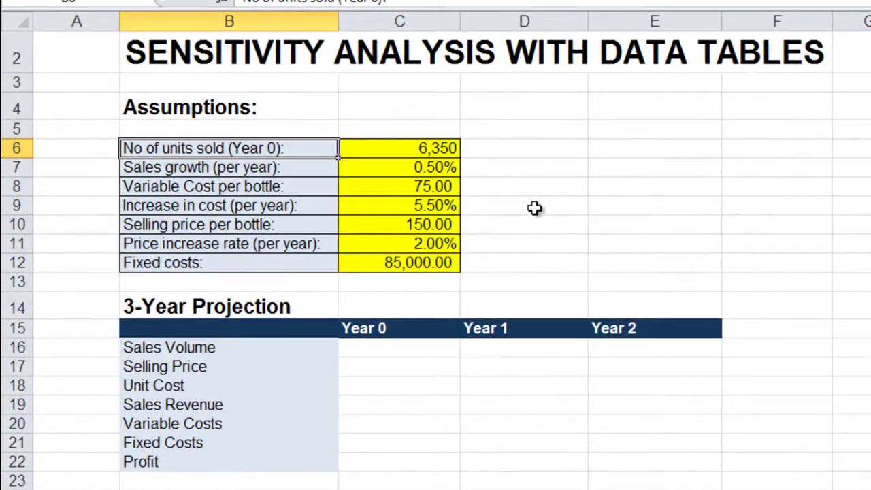
{"action": "left_click", "coordinate": [435, 149]}
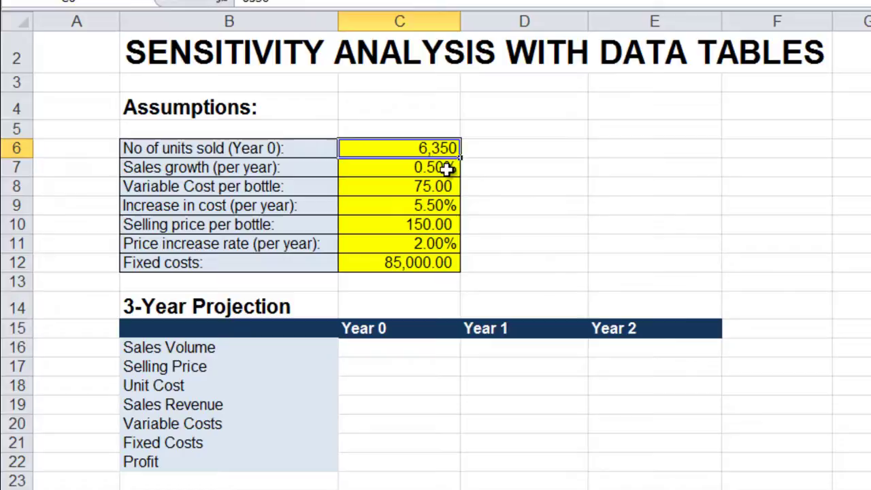
{"action": "left_click", "coordinate": [445, 169]}
{"action": "left_click", "coordinate": [447, 188]}
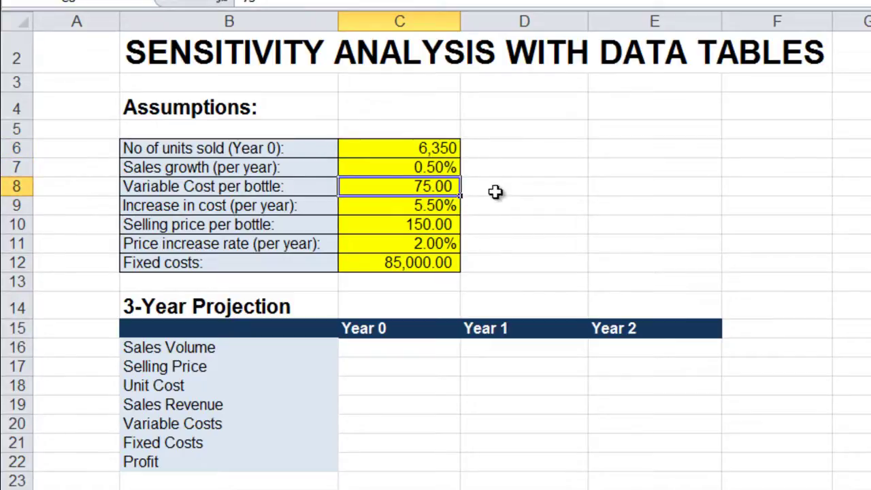
{"action": "left_click", "coordinate": [449, 149]}
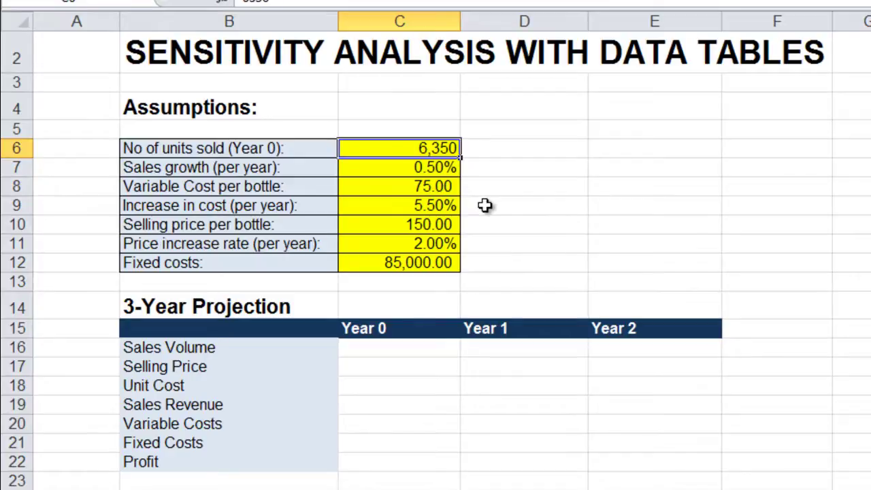
{"action": "left_click", "coordinate": [428, 169]}
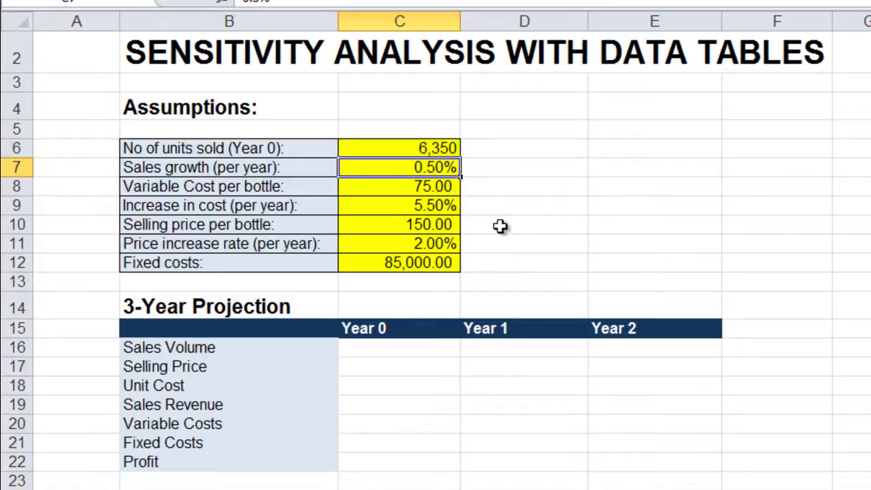
{"action": "left_click", "coordinate": [440, 189]}
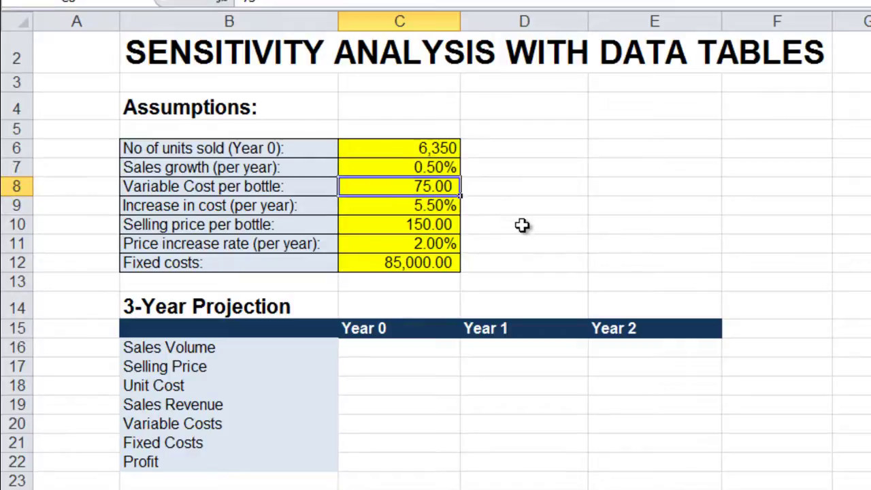
{"action": "left_click", "coordinate": [443, 206]}
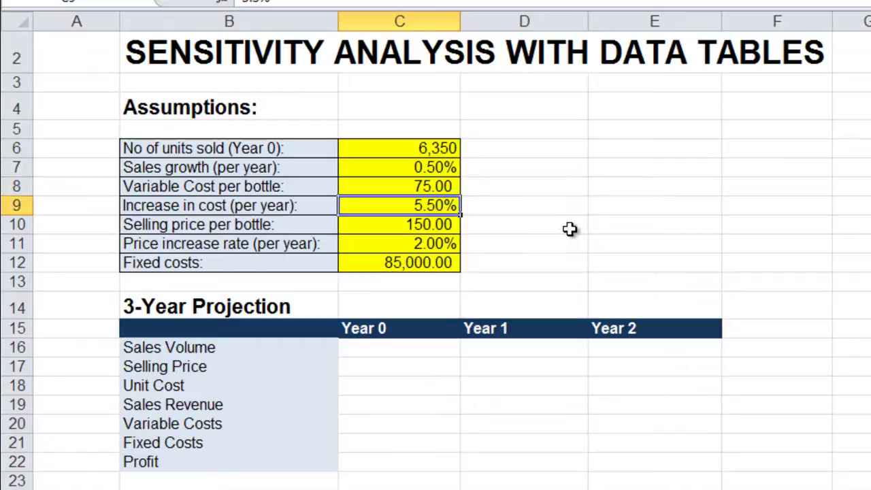
{"action": "left_click", "coordinate": [463, 229]}
{"action": "left_click", "coordinate": [453, 228]}
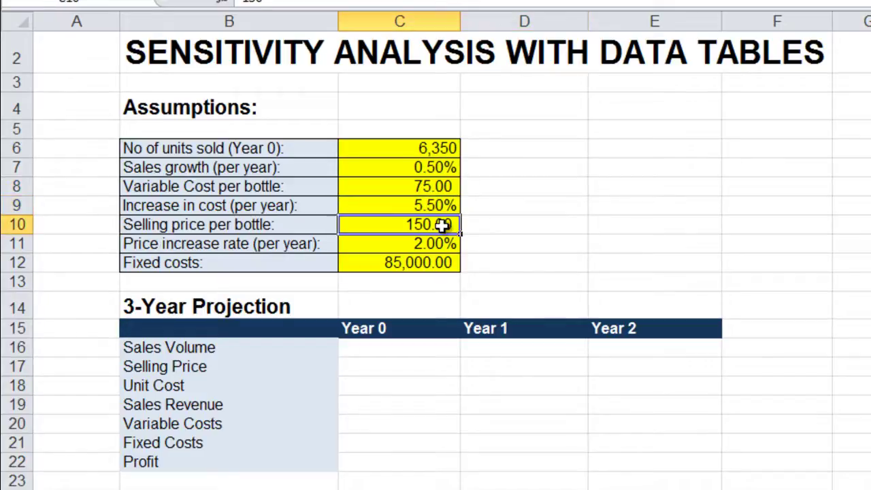
{"action": "left_click", "coordinate": [433, 246]}
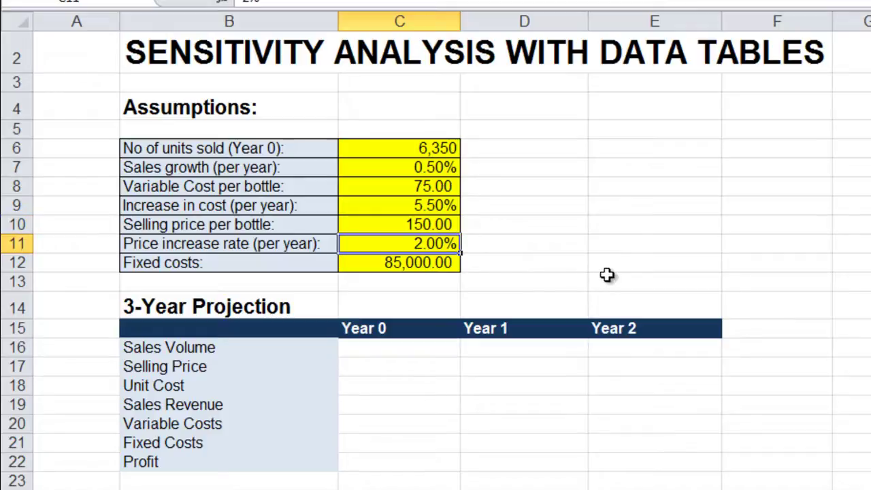
{"action": "left_click", "coordinate": [446, 266]}
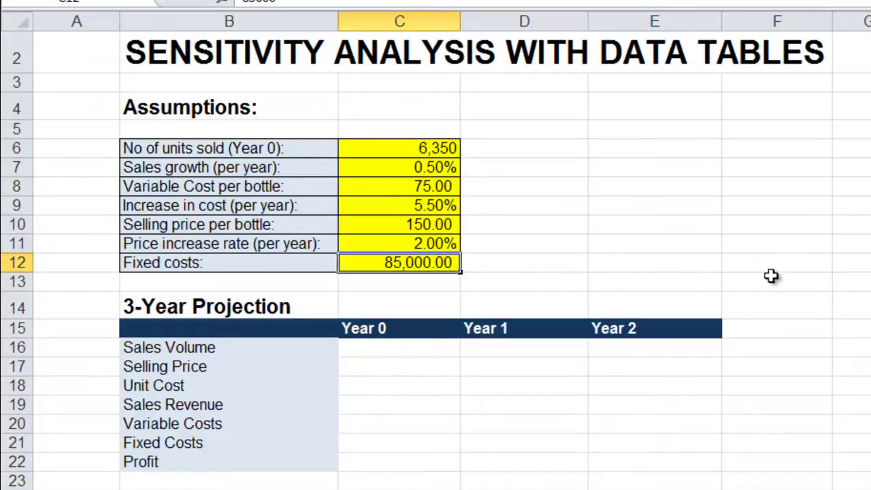
Link Year 0 sales volume, selling price and unit cost to =C6, =C10 and =C8.
{"action": "left_click", "coordinate": [431, 350]}
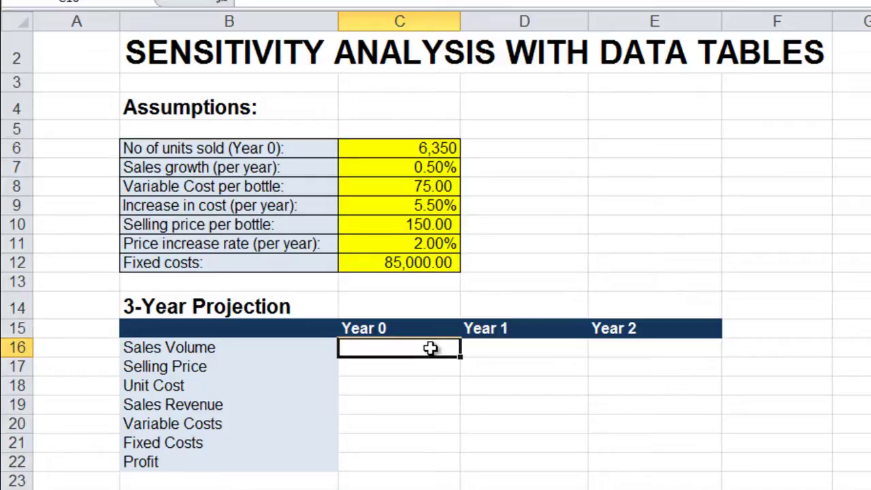
{"action": "type", "text": "=C6"}
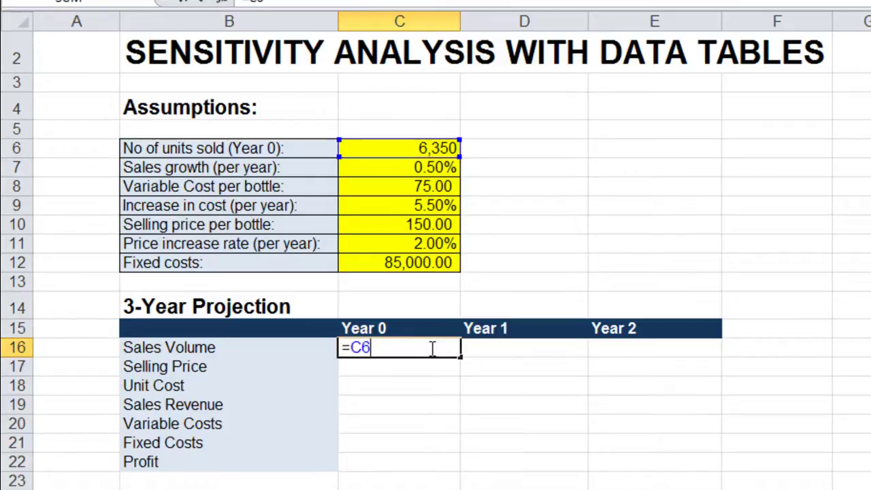
{"action": "key", "text": "Return"}
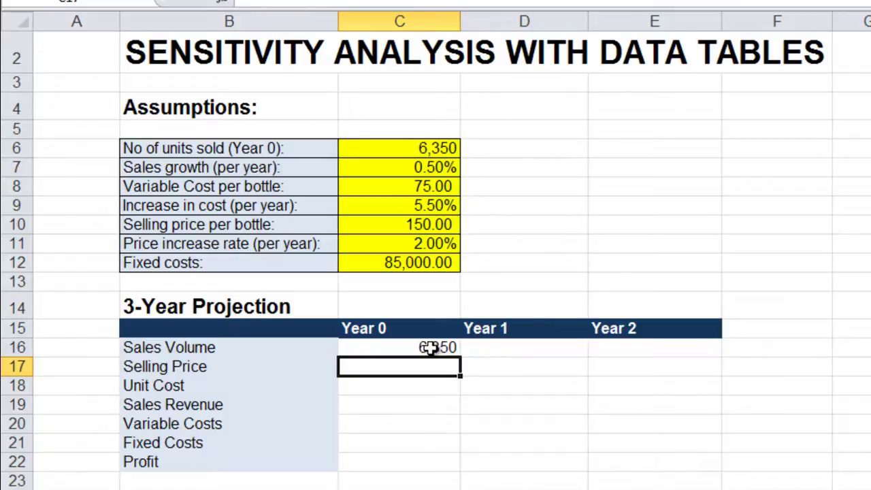
{"action": "type", "text": "="}
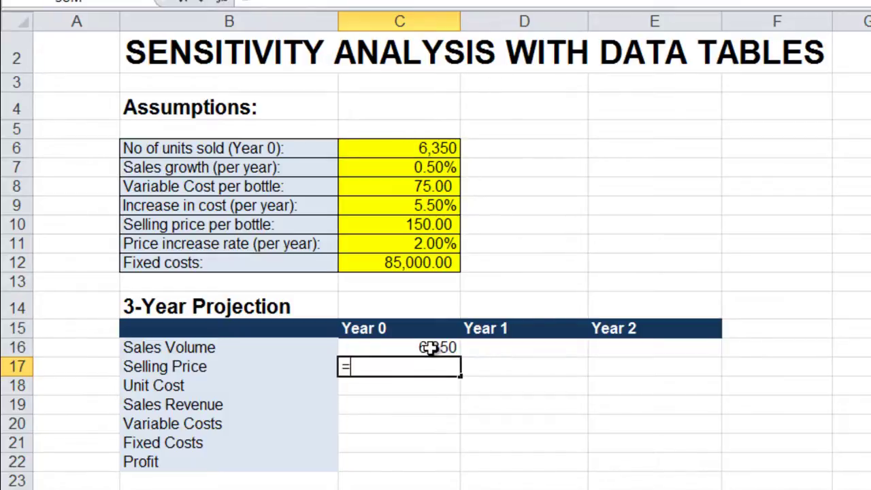
{"action": "type", "text": "C10"}
{"action": "key", "text": "Return"}
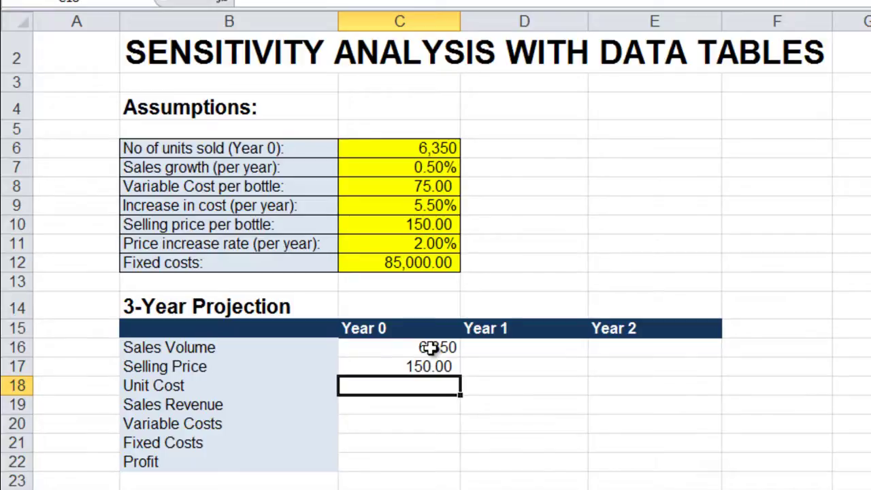
{"action": "type", "text": "="}
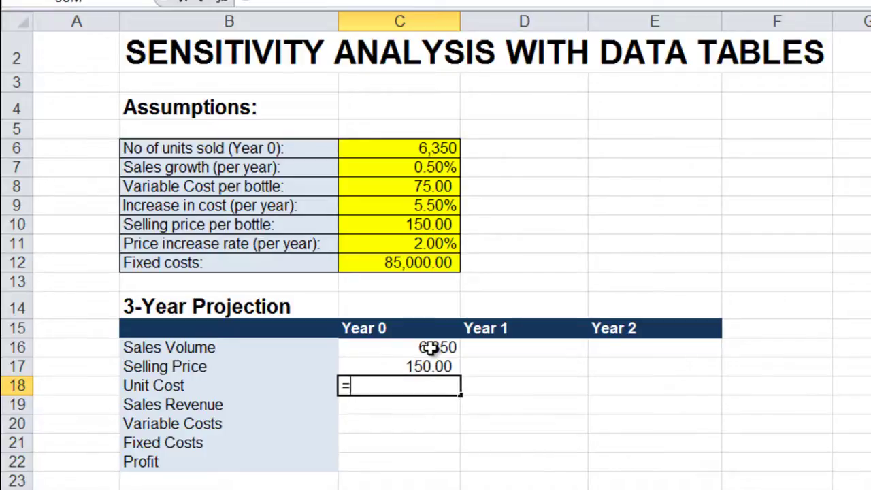
{"action": "type", "text": "C8"}
{"action": "key", "text": "Return"}
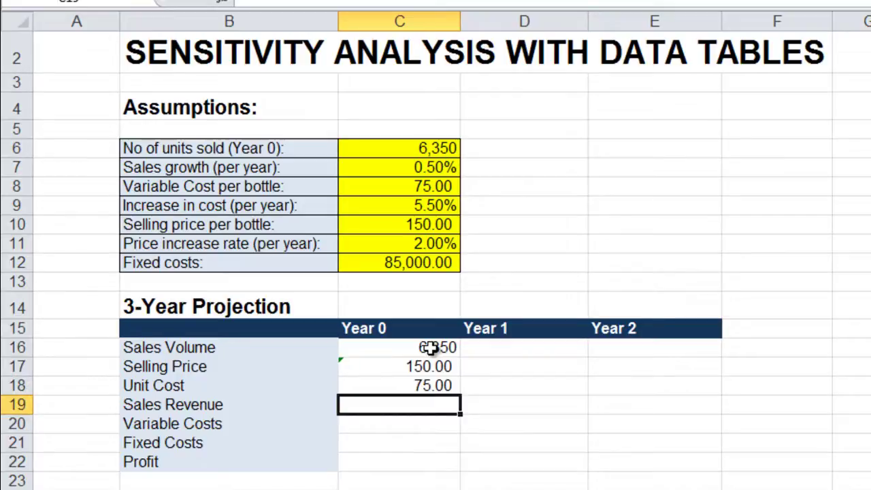
Calculate Year 0 sales revenue as =C16*C17 and variable costs as =C16*C18.
{"action": "type", "text": "="}
{"action": "left_click", "coordinate": [432, 348]}
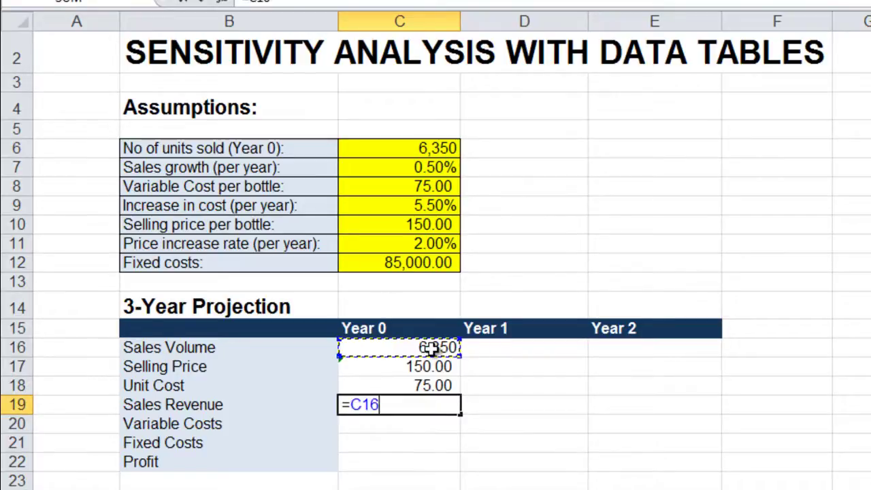
{"action": "type", "text": "*"}
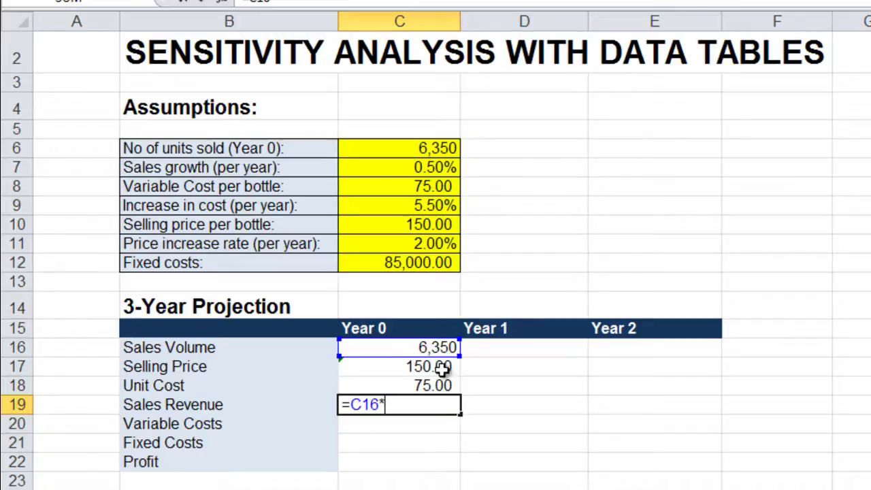
{"action": "left_click", "coordinate": [439, 367]}
{"action": "key", "text": "Return"}
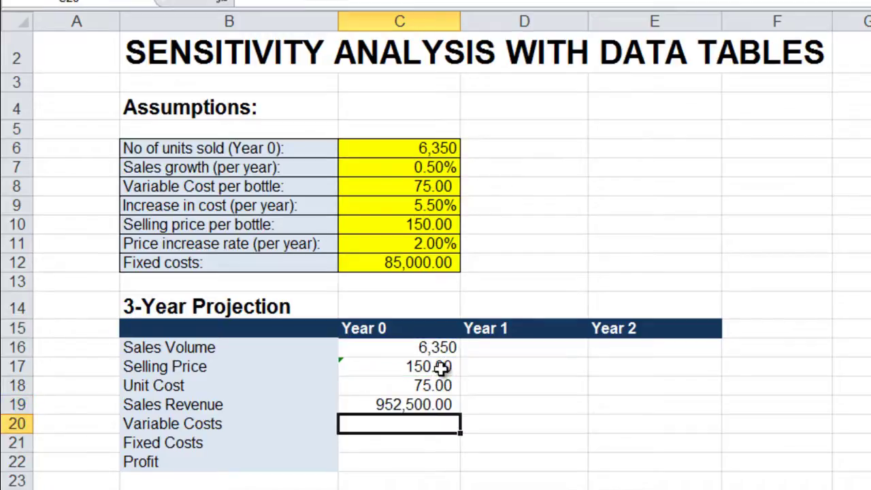
{"action": "type", "text": "="}
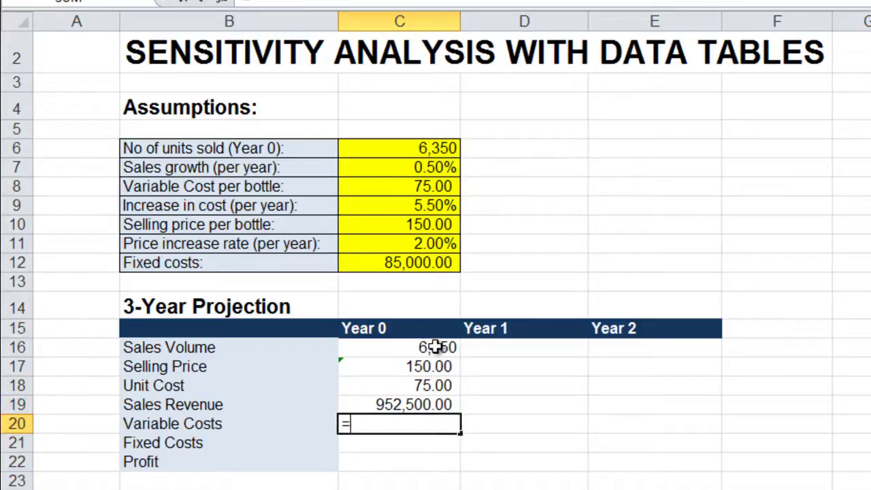
{"action": "left_click", "coordinate": [437, 347]}
{"action": "type", "text": "*"}
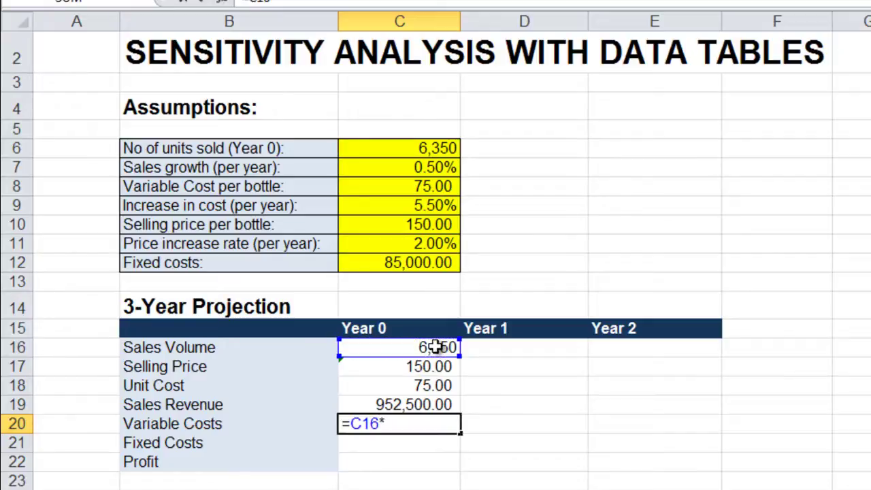
{"action": "left_click", "coordinate": [427, 385]}
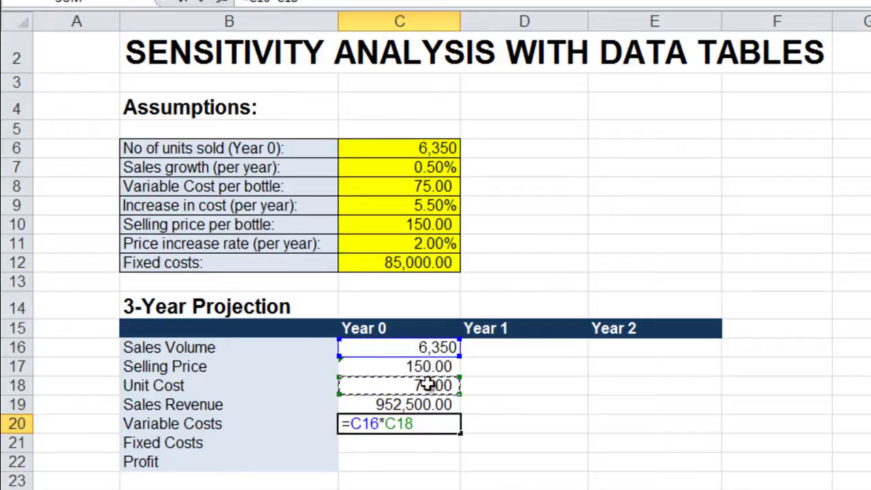
{"action": "key", "text": "Return"}
Link Year 0 fixed costs to the 85,000.00 assumption and compute profit =C19-C20-C21.
{"action": "type", "text": "="}
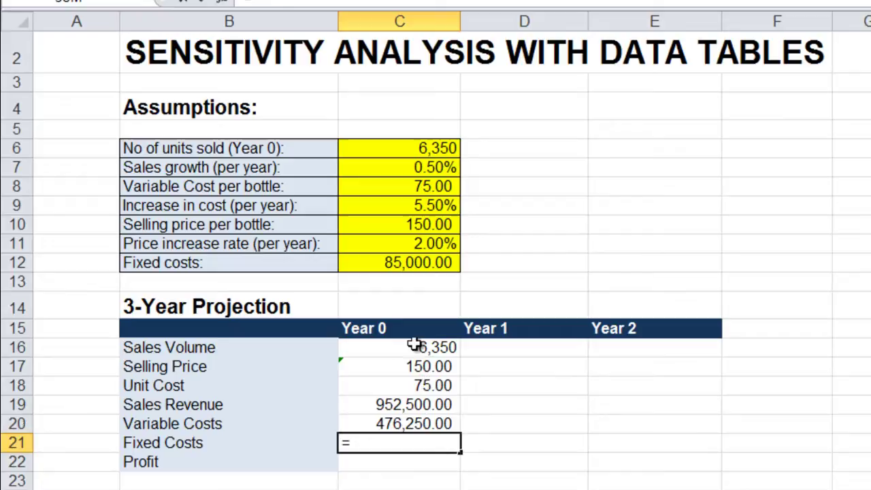
{"action": "left_click", "coordinate": [384, 262]}
{"action": "key", "text": "Return"}
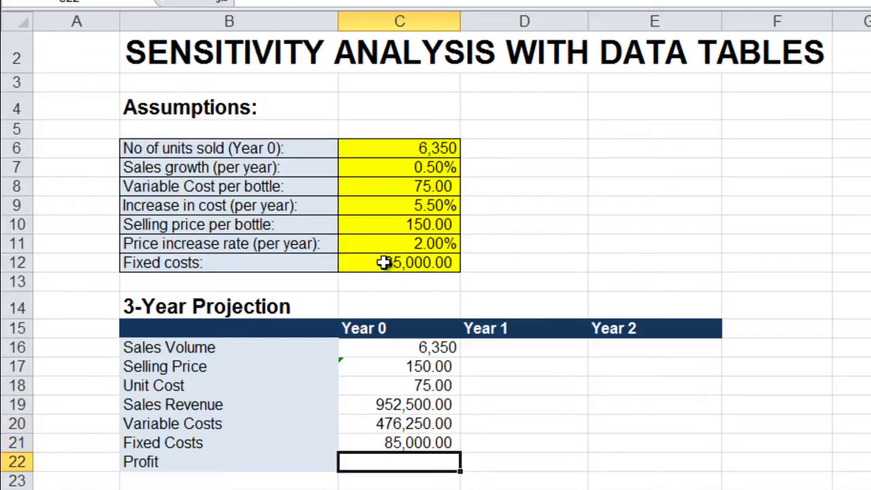
{"action": "type", "text": "="}
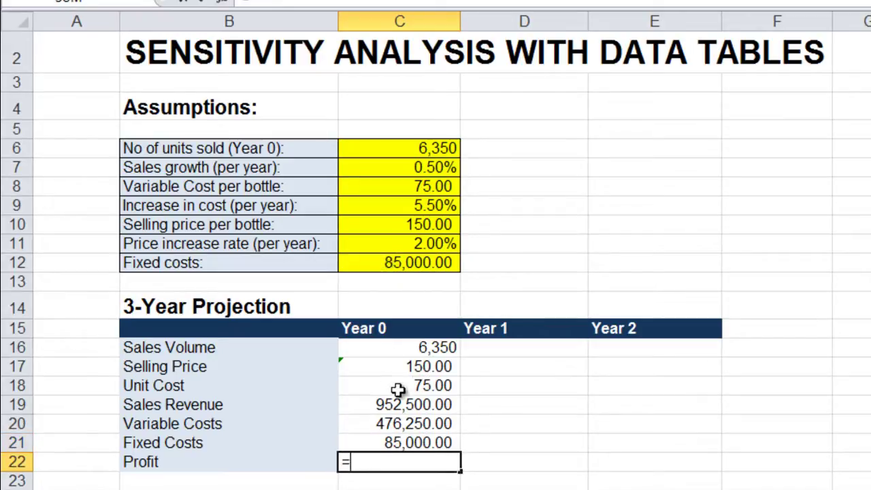
{"action": "left_click", "coordinate": [405, 402]}
{"action": "type", "text": "-"}
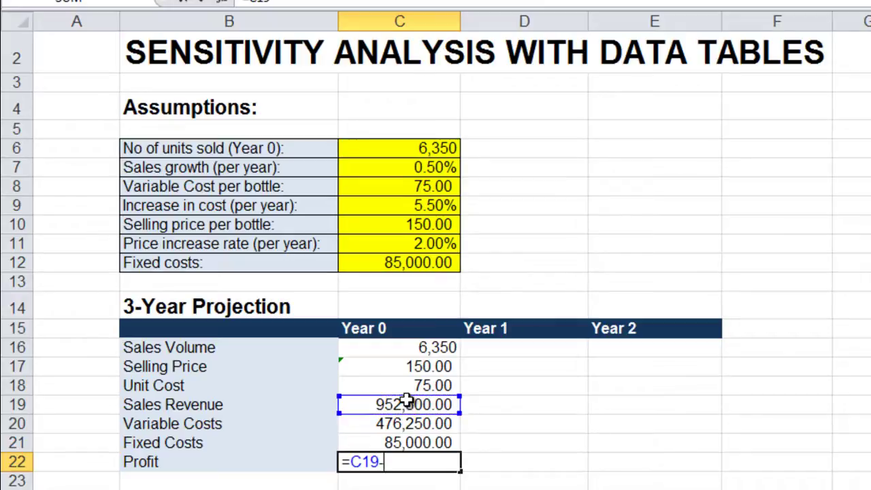
{"action": "left_click", "coordinate": [393, 423]}
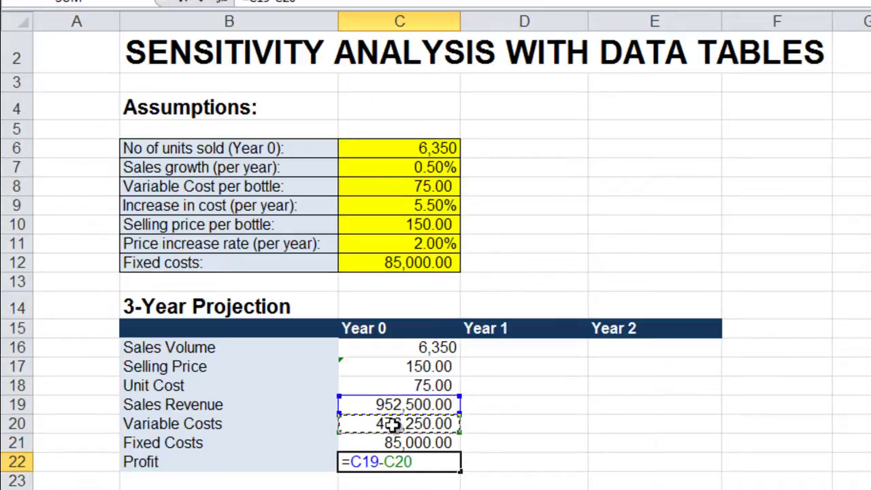
{"action": "type", "text": "-"}
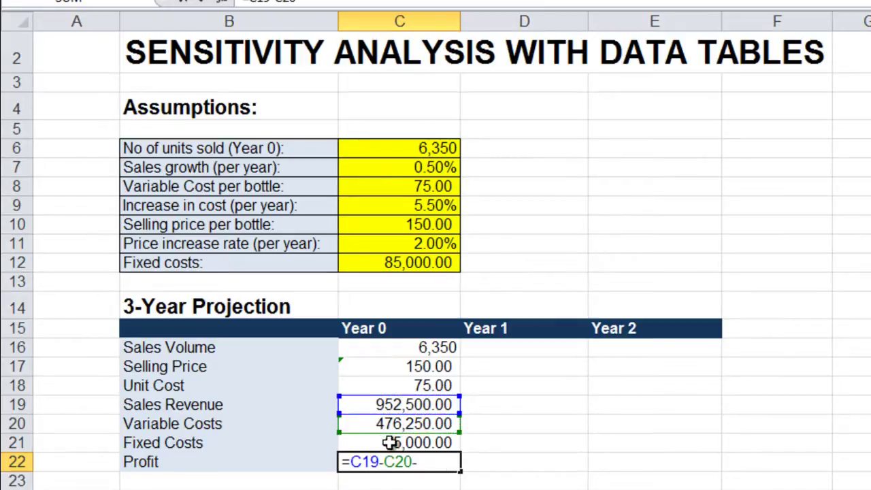
{"action": "left_click", "coordinate": [386, 438]}
{"action": "key", "text": "Return"}
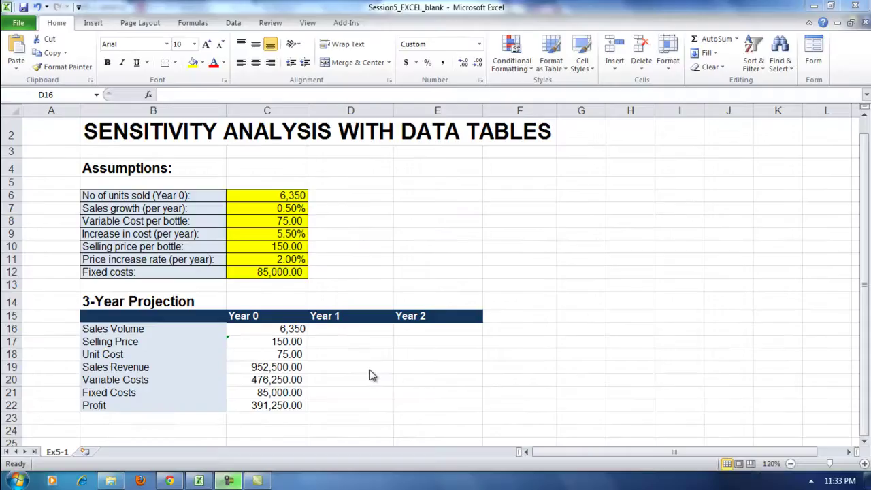
{"action": "left_click", "coordinate": [551, 351]}
{"action": "left_click", "coordinate": [368, 331]}
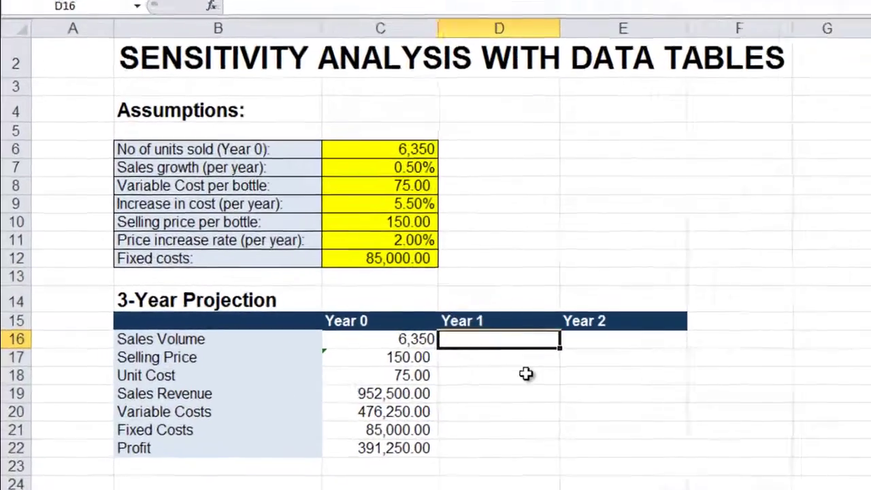
Grow Year 1 sales volume in D16 with =C16*C7+C16.
{"action": "type", "text": "="}
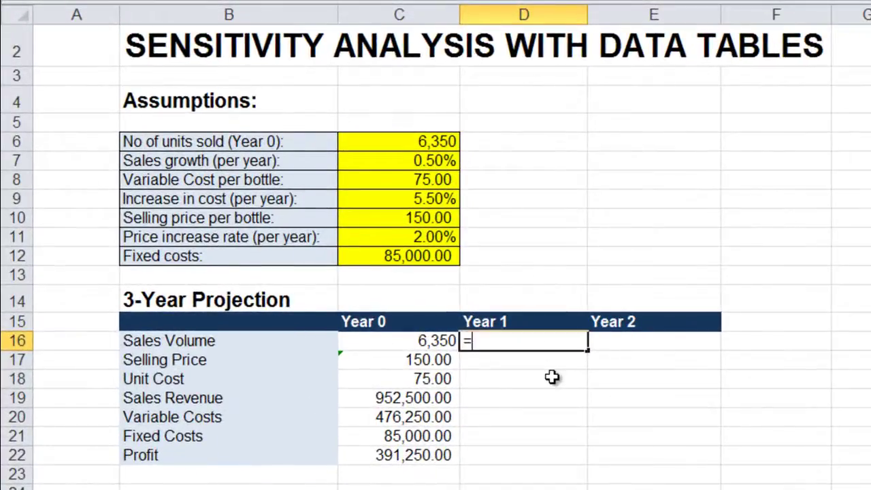
{"action": "left_click", "coordinate": [422, 342]}
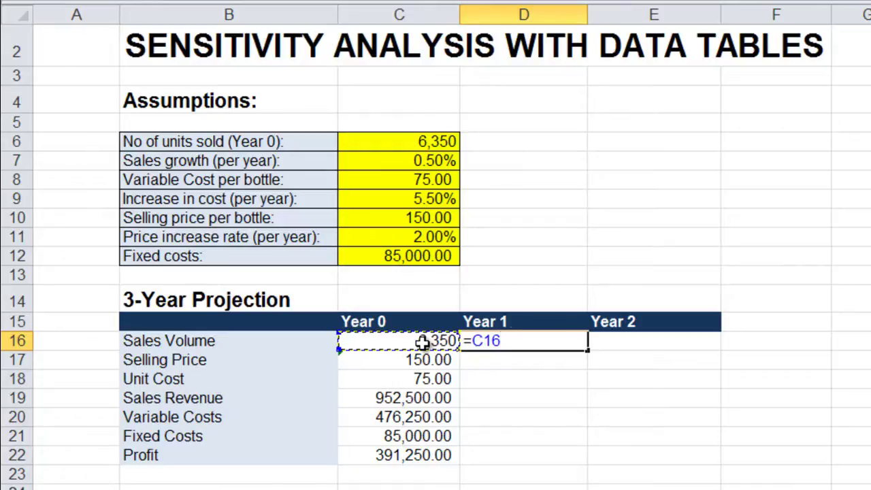
{"action": "type", "text": "*"}
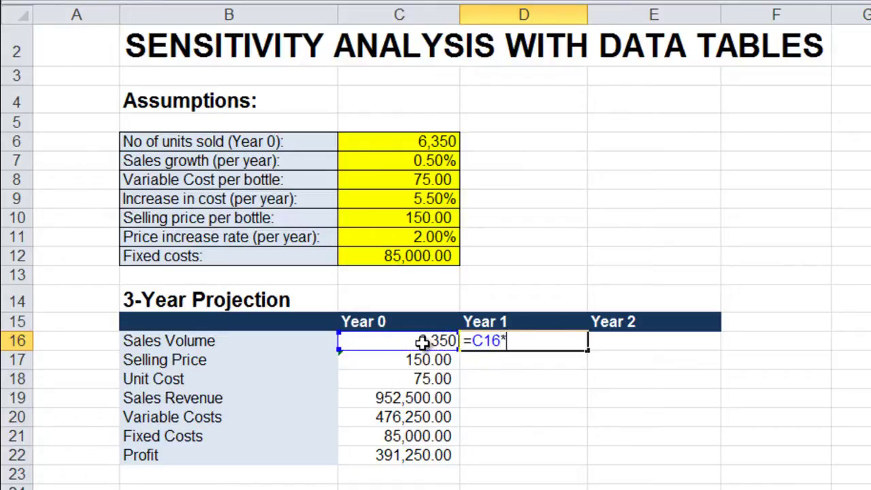
{"action": "left_click", "coordinate": [378, 158]}
{"action": "type", "text": "+"}
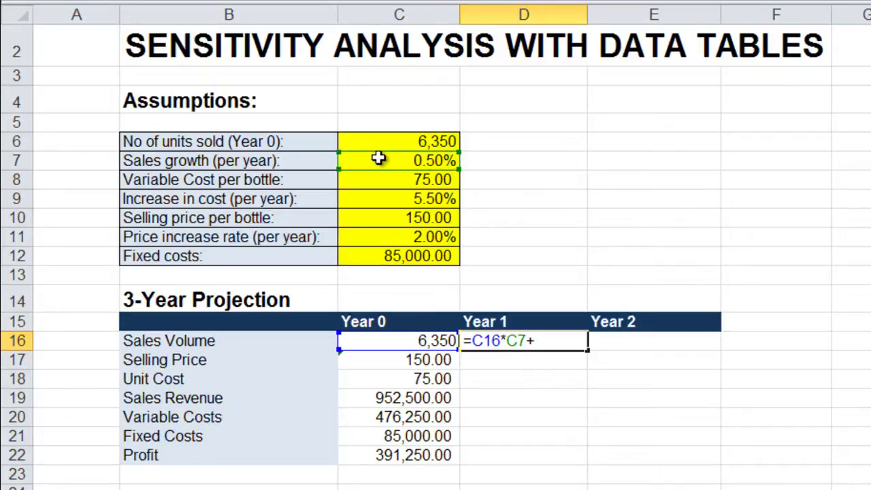
{"action": "type", "text": "C16"}
{"action": "key", "text": "Return"}
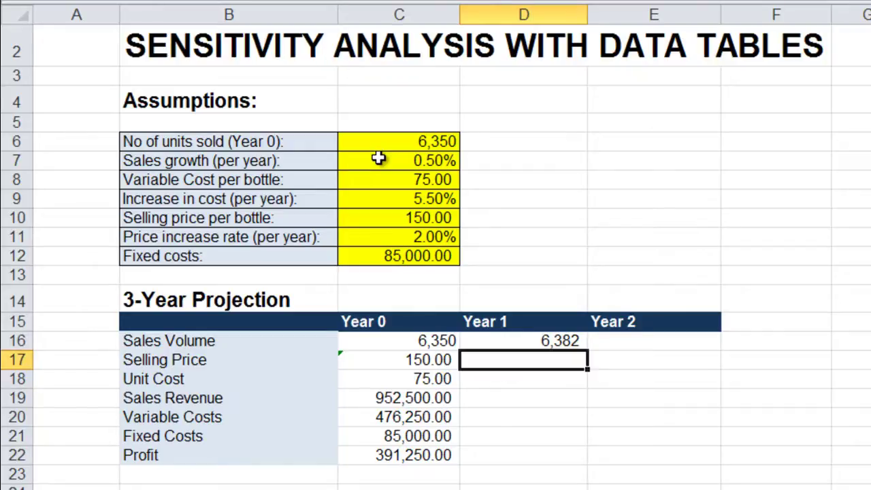
Grow Year 1 selling price in D17 with =C17*C11+C17.
{"action": "type", "text": "="}
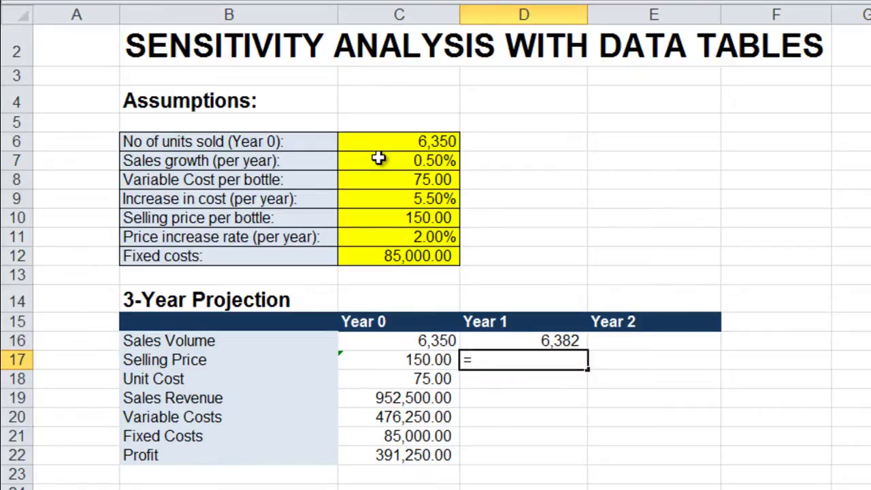
{"action": "left_click", "coordinate": [413, 358]}
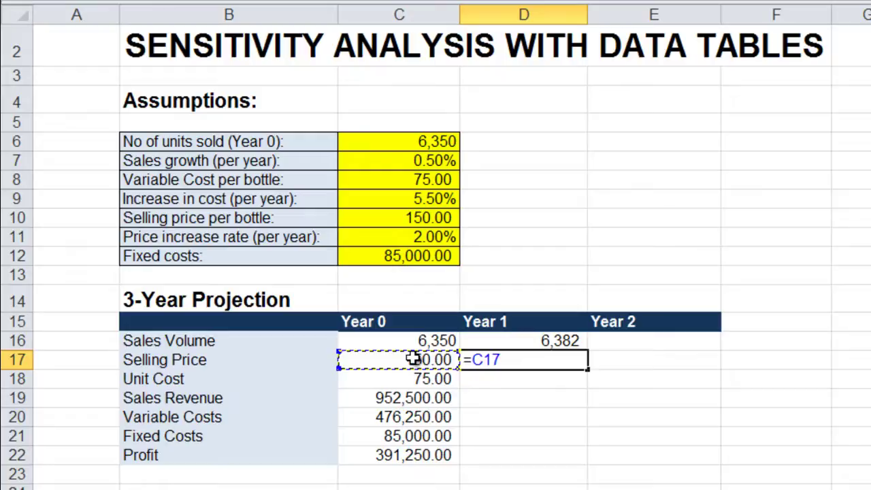
{"action": "type", "text": "*"}
{"action": "left_click", "coordinate": [423, 236]}
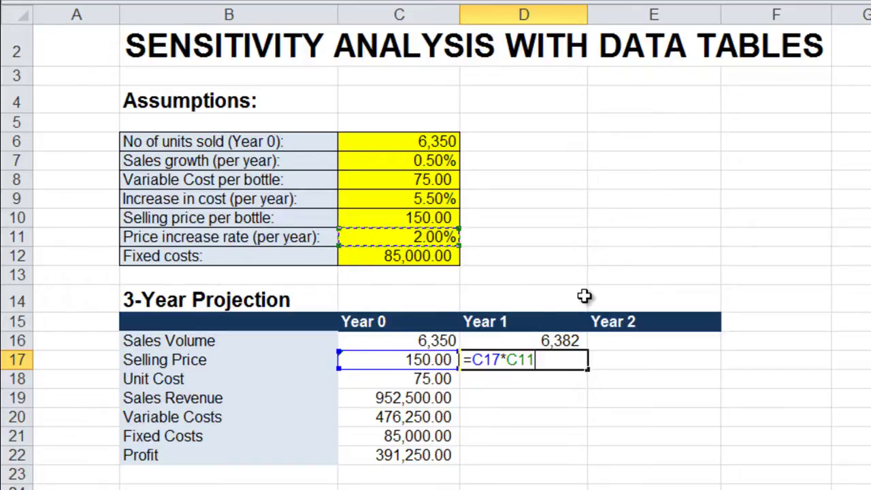
{"action": "type", "text": "+C"}
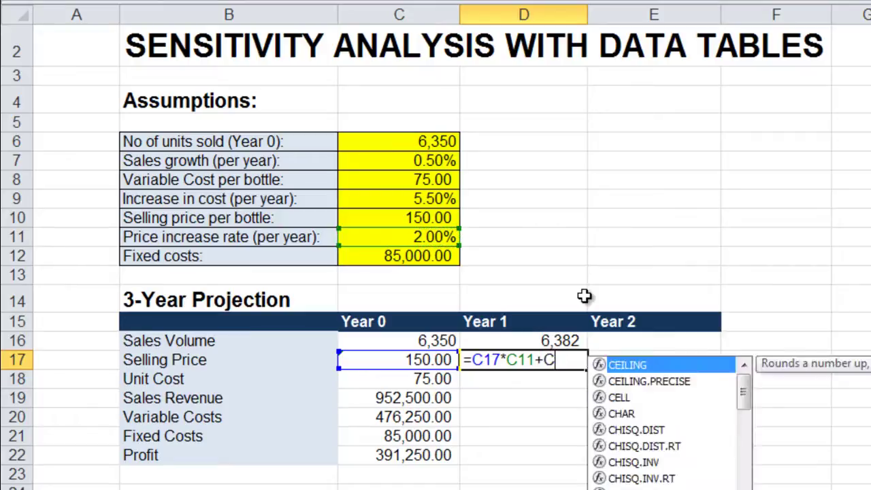
{"action": "type", "text": "17"}
{"action": "key", "text": "Return"}
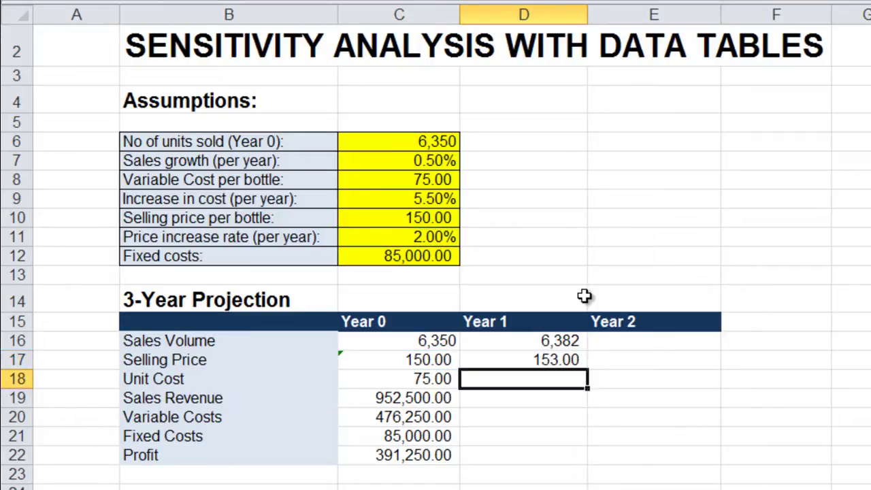
Grow Year 1 unit cost in D18 with =C18*C9+C18.
{"action": "type", "text": "="}
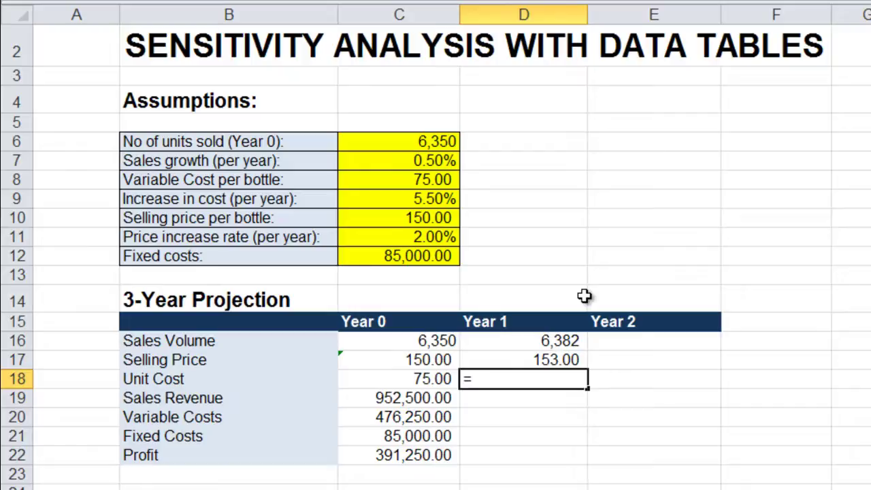
{"action": "left_click", "coordinate": [437, 378]}
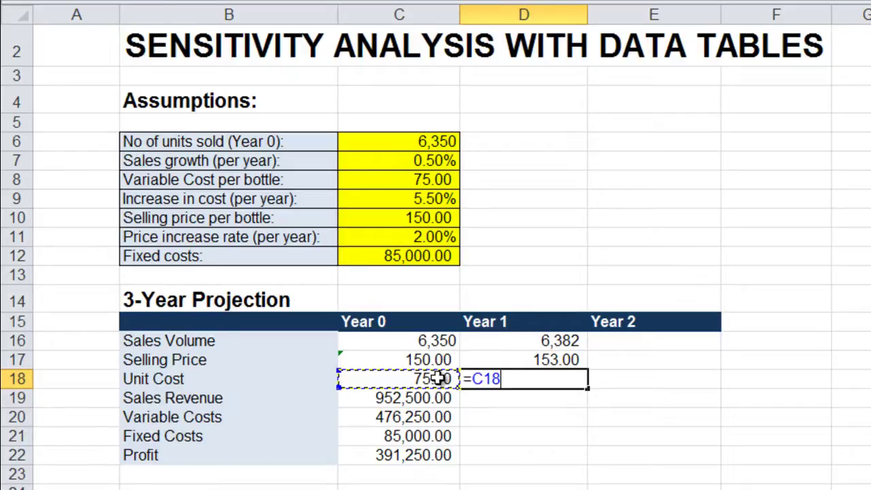
{"action": "type", "text": "*"}
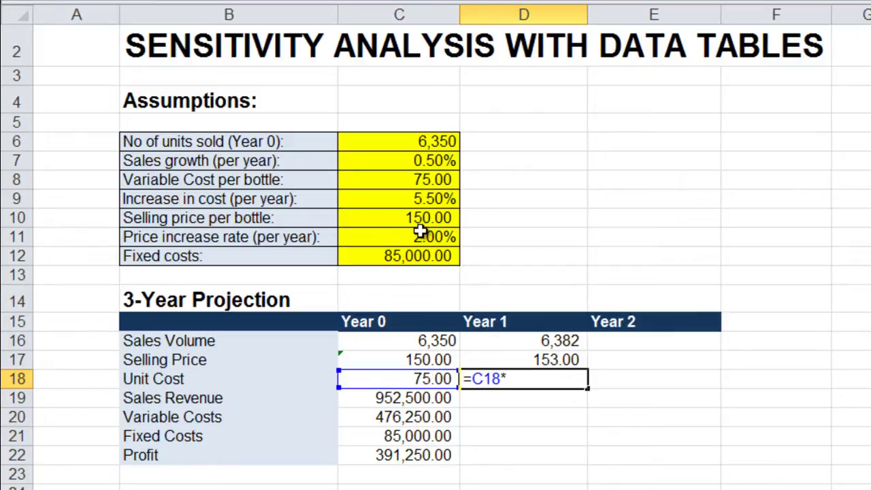
{"action": "left_click", "coordinate": [426, 200]}
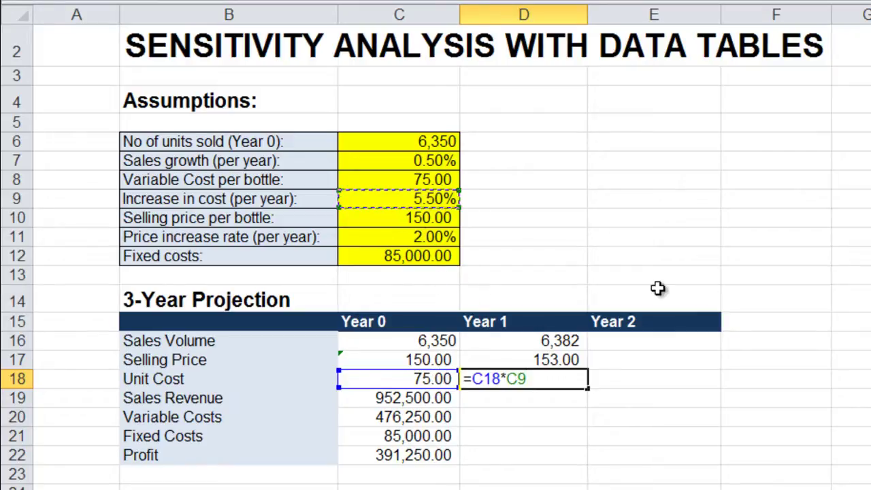
{"action": "type", "text": "+C18"}
{"action": "key", "text": "Return"}
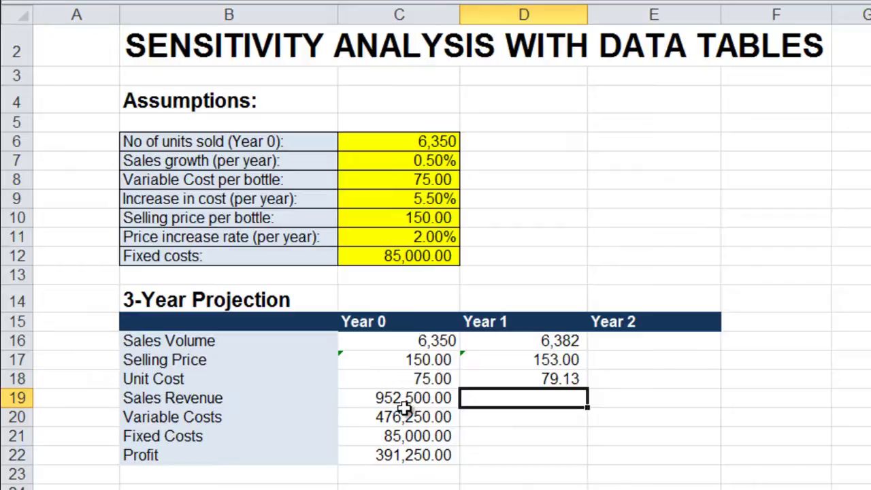
Copy revenue and variable cost formulas into Year 1 and link D21 fixed costs to C12.
{"action": "left_click_drag", "start_coordinate": [443, 397], "coordinate": [538, 420]}
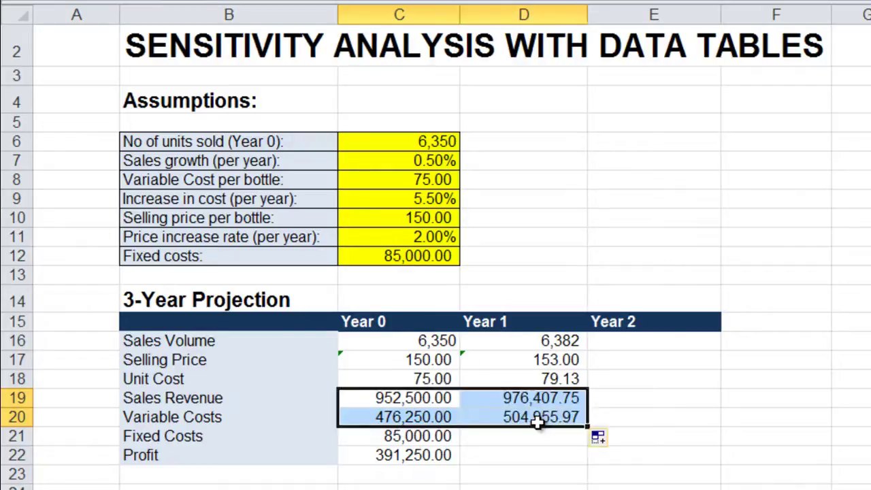
{"action": "left_click", "coordinate": [528, 441]}
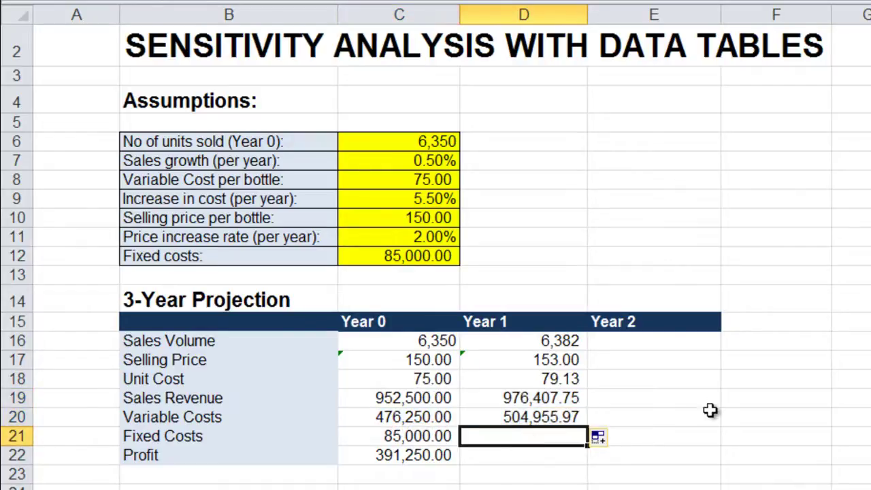
{"action": "type", "text": "="}
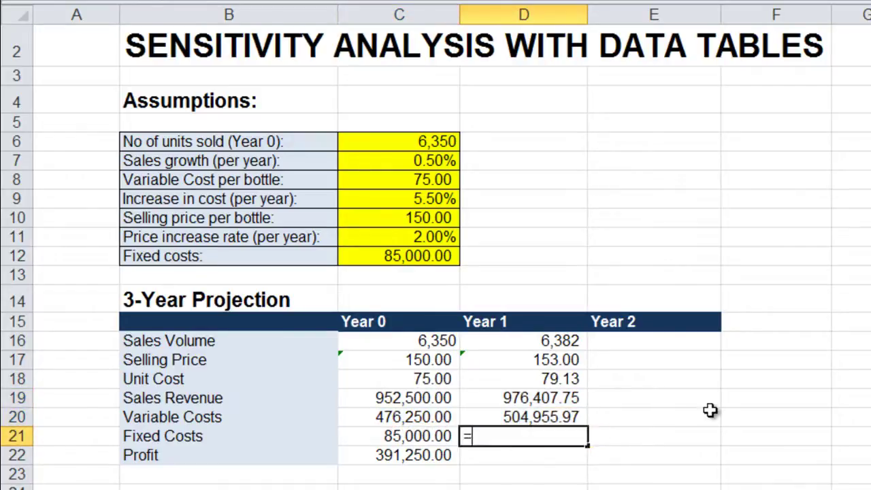
{"action": "left_click", "coordinate": [439, 262]}
{"action": "key", "text": "Return"}
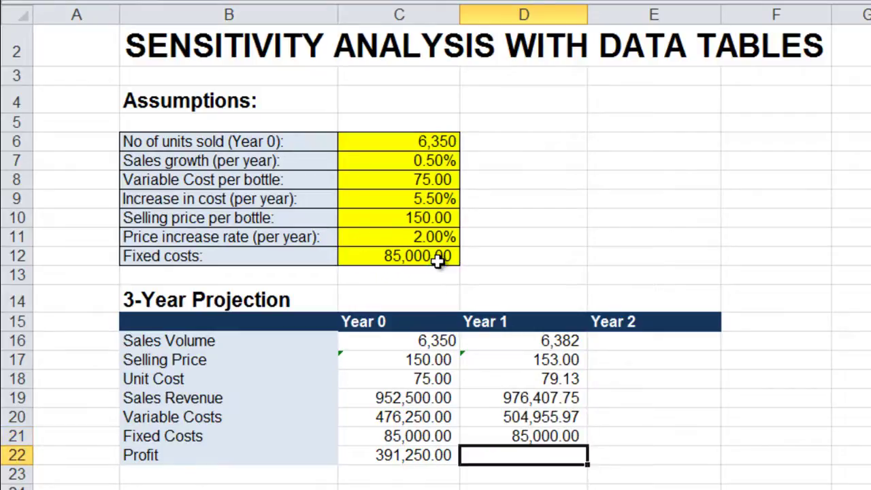
Compute Year 1 profit in D22 as =D19-D20-D21.
{"action": "type", "text": "="}
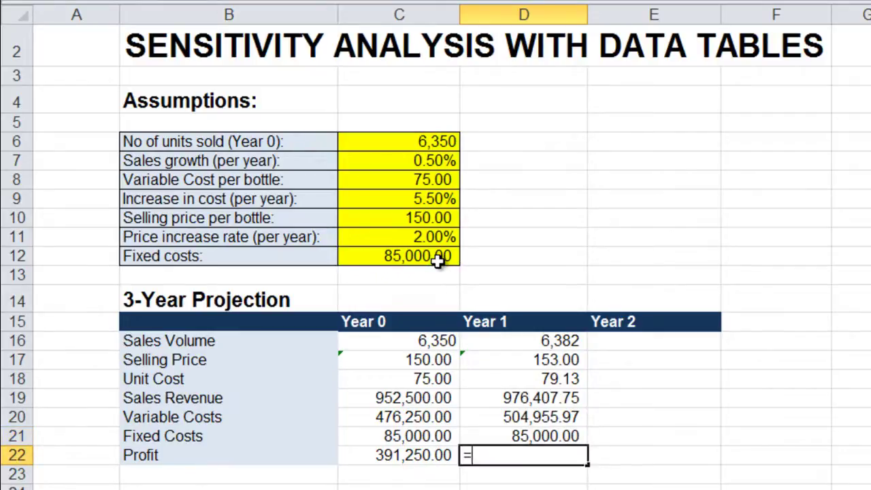
{"action": "left_click", "coordinate": [522, 403]}
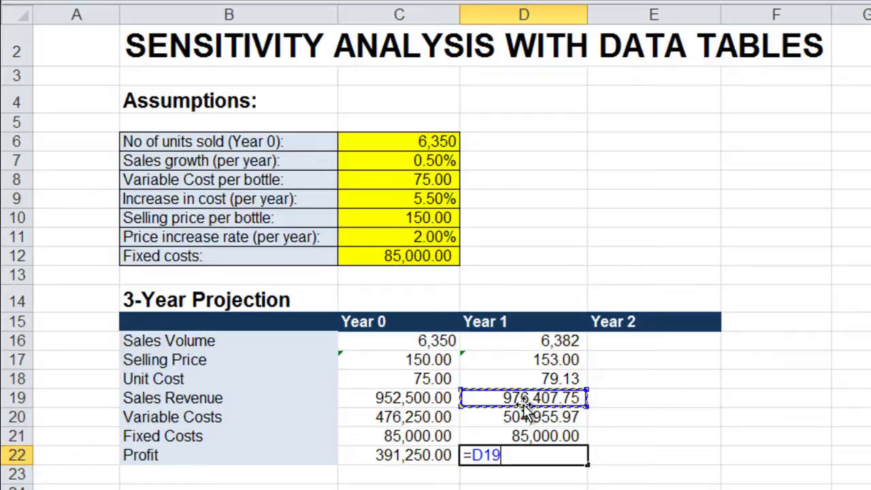
{"action": "type", "text": "-"}
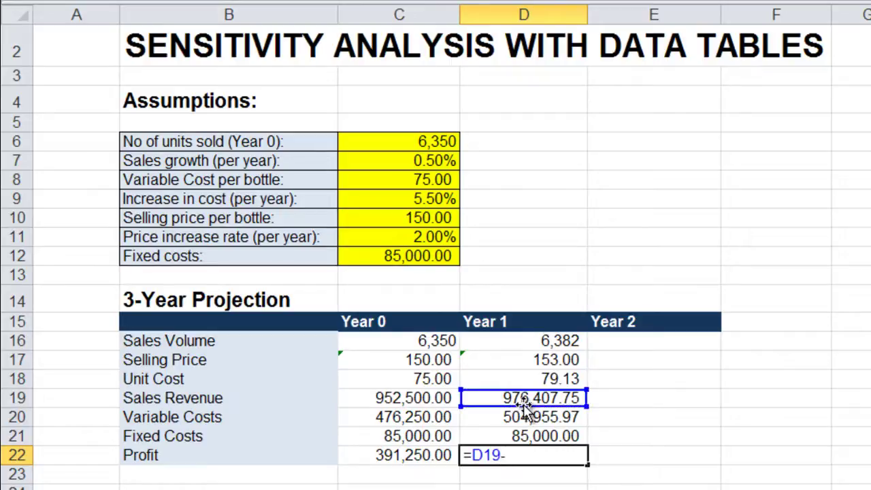
{"action": "left_click", "coordinate": [555, 419]}
{"action": "type", "text": "-"}
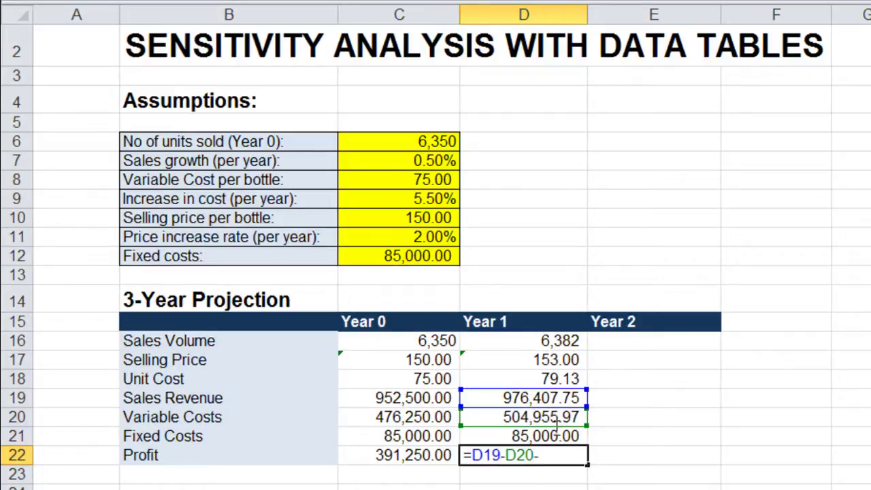
{"action": "left_click", "coordinate": [550, 436]}
{"action": "key", "text": "Return"}
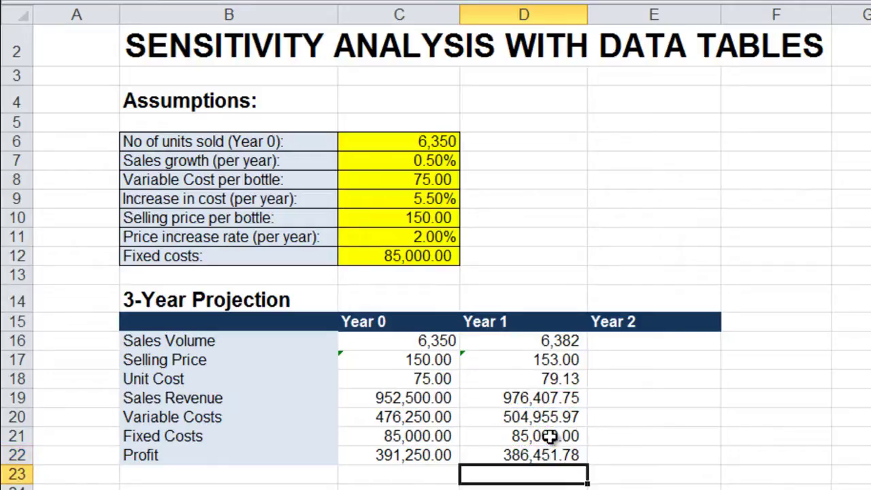
{"action": "type", "text": "="}
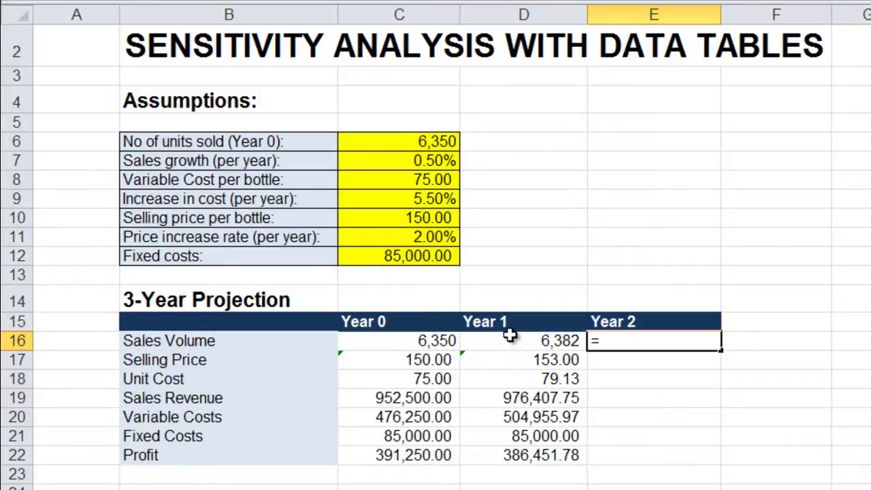
Grow Year 2 sales volume in E16 with =D16*C7+D16.
{"action": "left_click", "coordinate": [509, 337]}
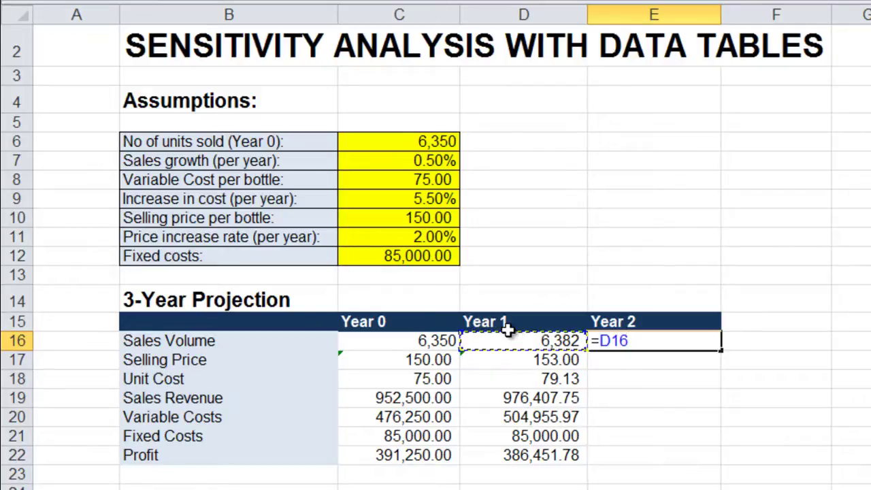
{"action": "type", "text": "*"}
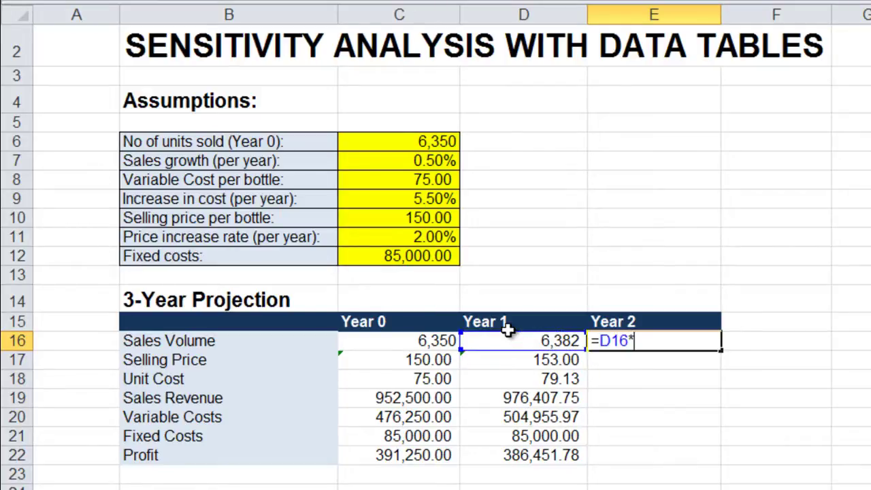
{"action": "left_click", "coordinate": [425, 159]}
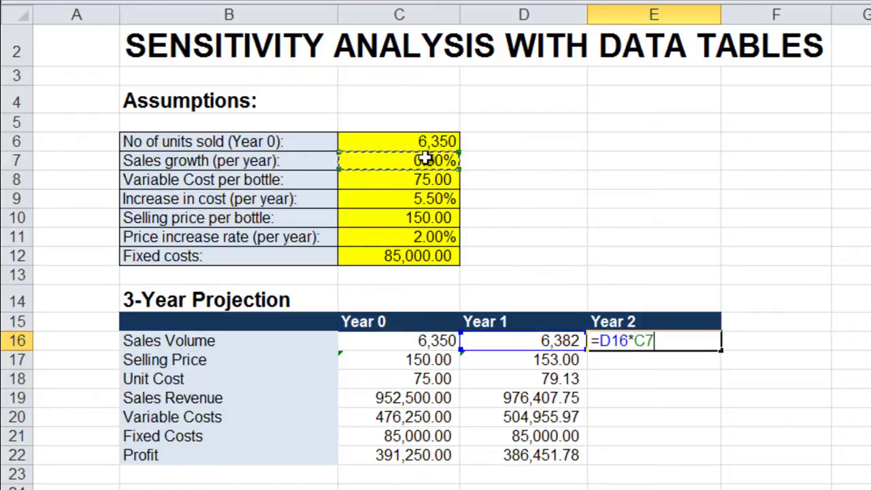
{"action": "type", "text": "+"}
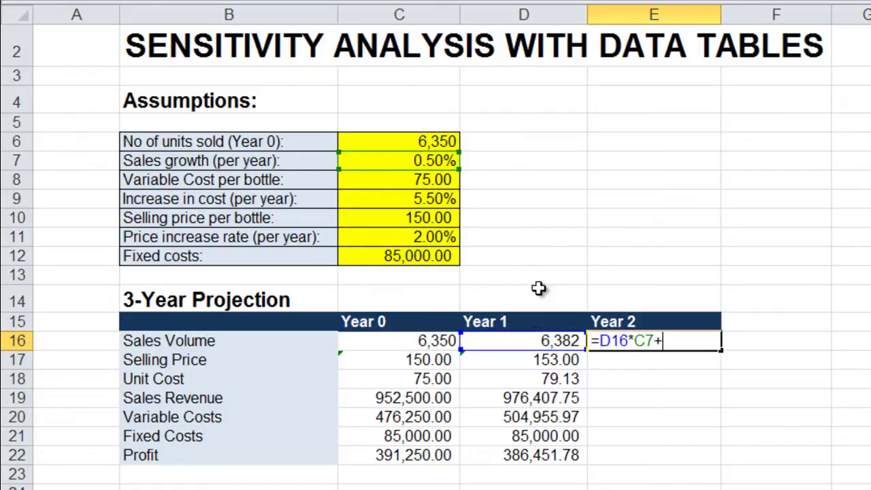
{"action": "left_click", "coordinate": [558, 338]}
{"action": "key", "text": "Return"}
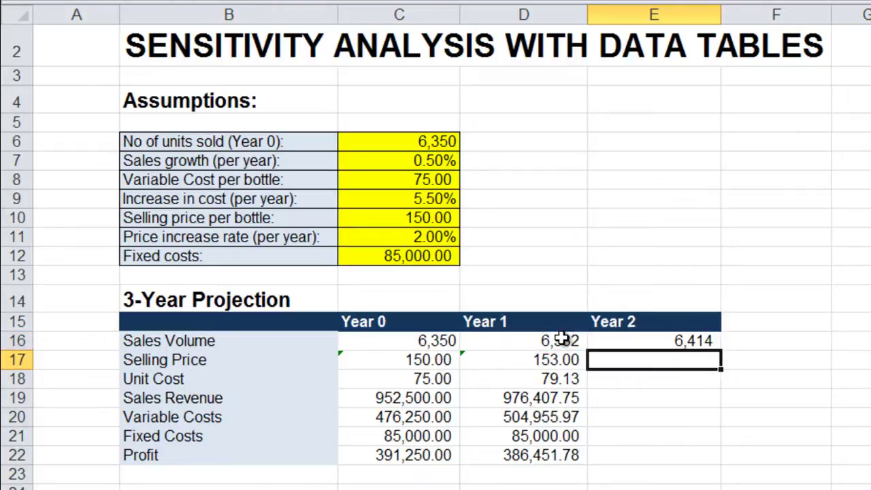
Grow Year 2 selling price in E17 with =D17*C11+D17.
{"action": "type", "text": "="}
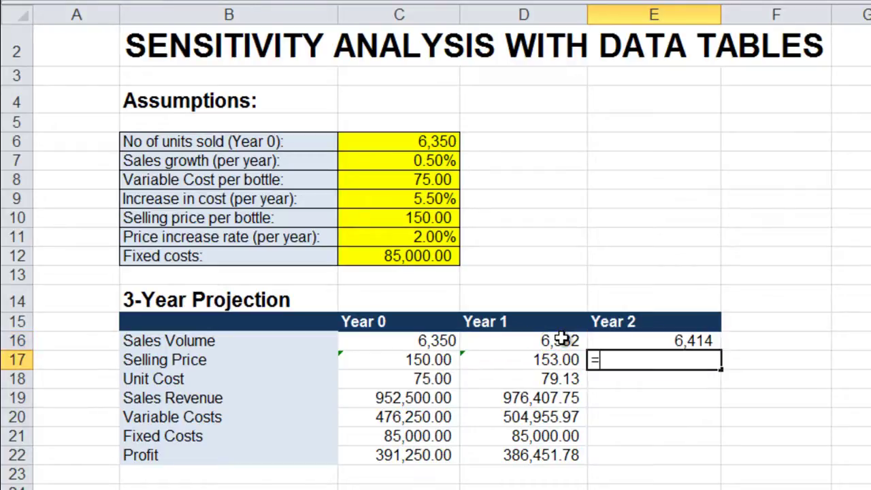
{"action": "left_click", "coordinate": [548, 358]}
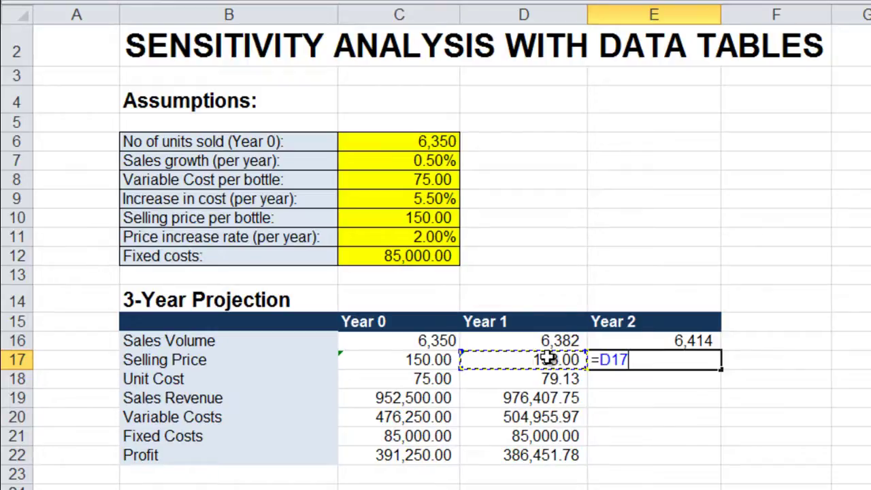
{"action": "type", "text": "*"}
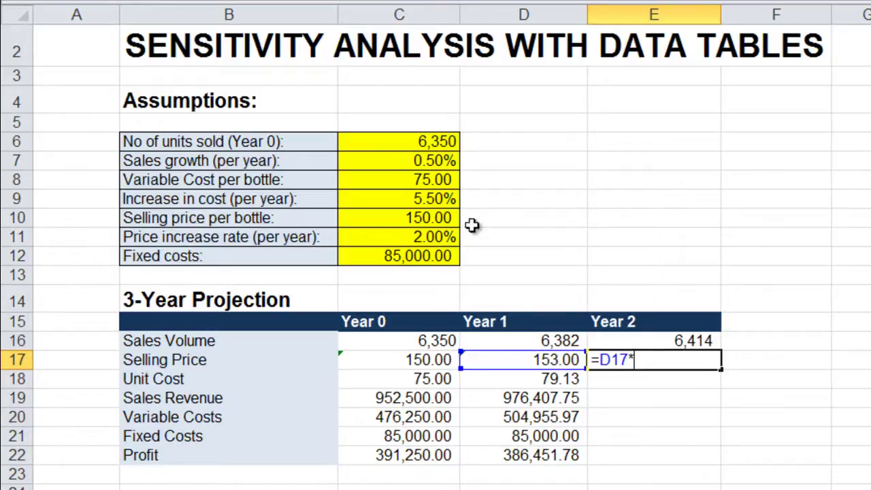
{"action": "left_click", "coordinate": [431, 236]}
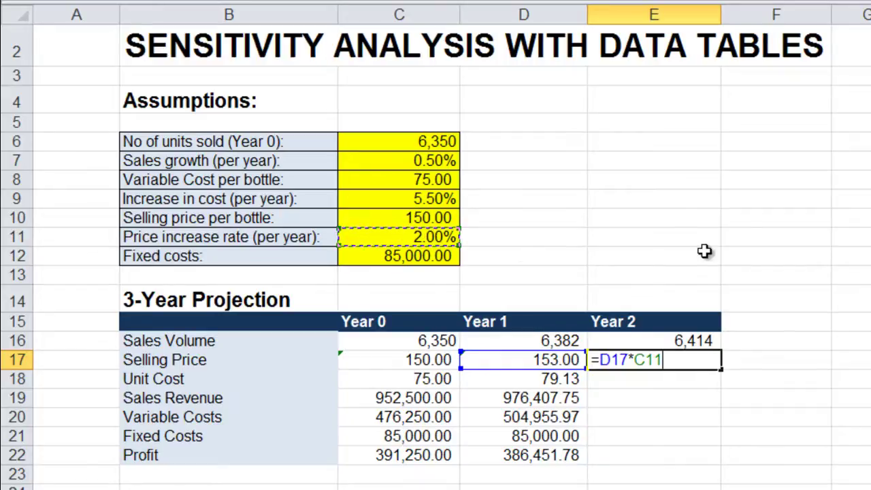
{"action": "type", "text": "+"}
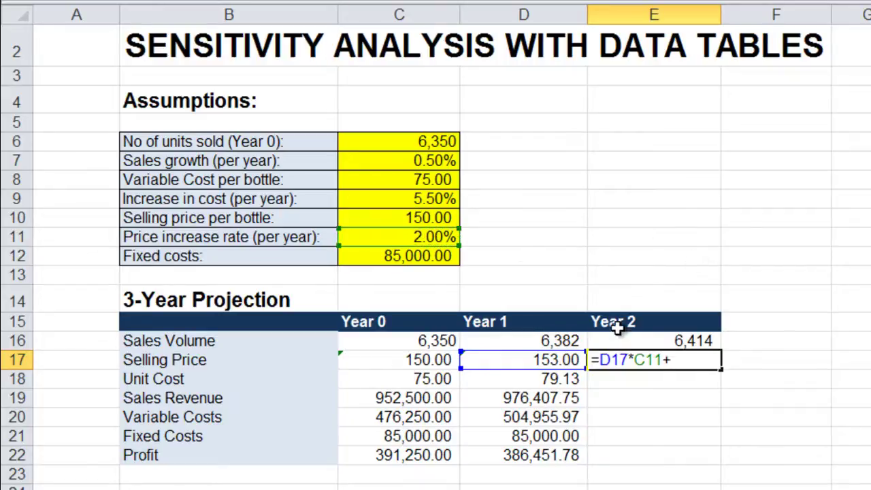
{"action": "left_click", "coordinate": [563, 359]}
{"action": "key", "text": "Return"}
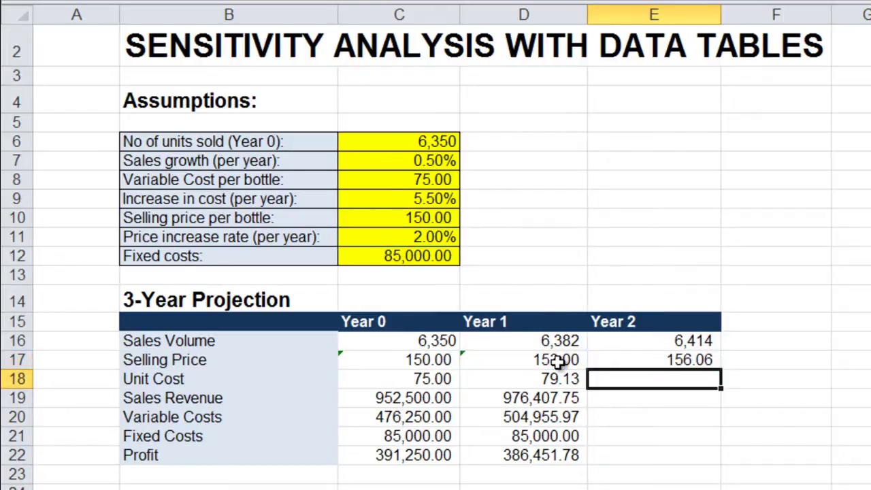
Grow Year 2 unit cost in E18 with =D18*C9+D18.
{"action": "type", "text": "="}
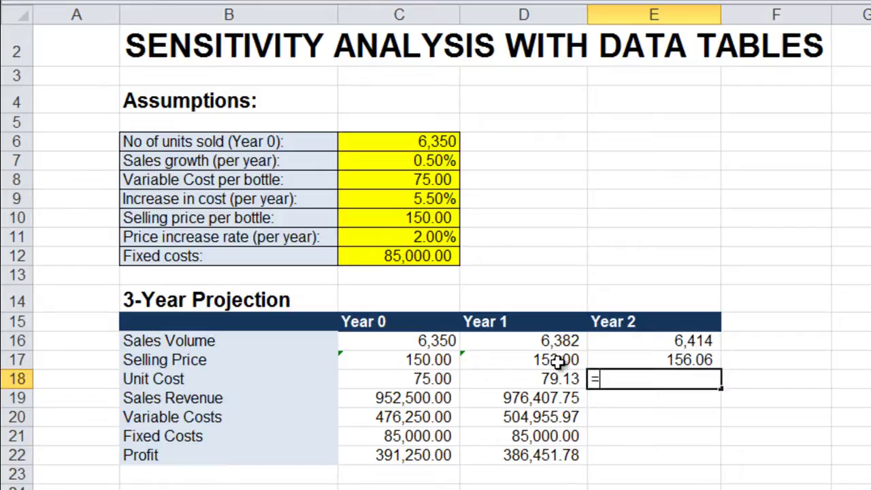
{"action": "left_click", "coordinate": [551, 377]}
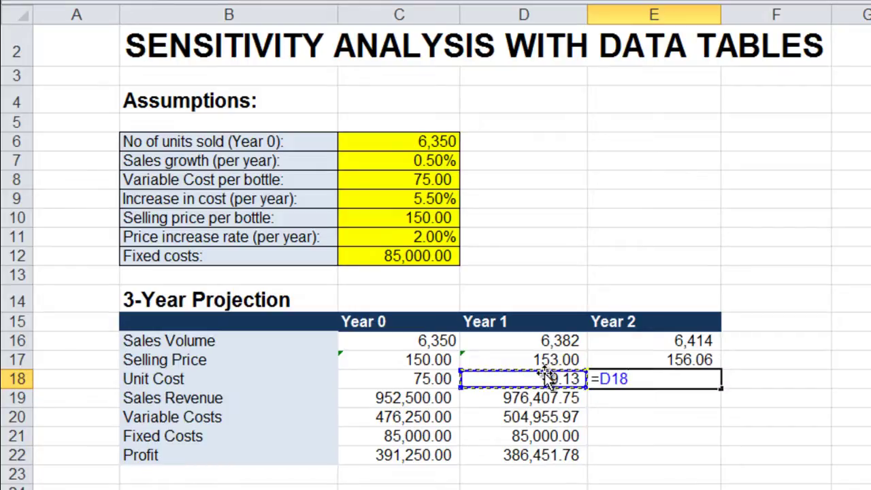
{"action": "type", "text": "*"}
{"action": "left_click", "coordinate": [433, 202]}
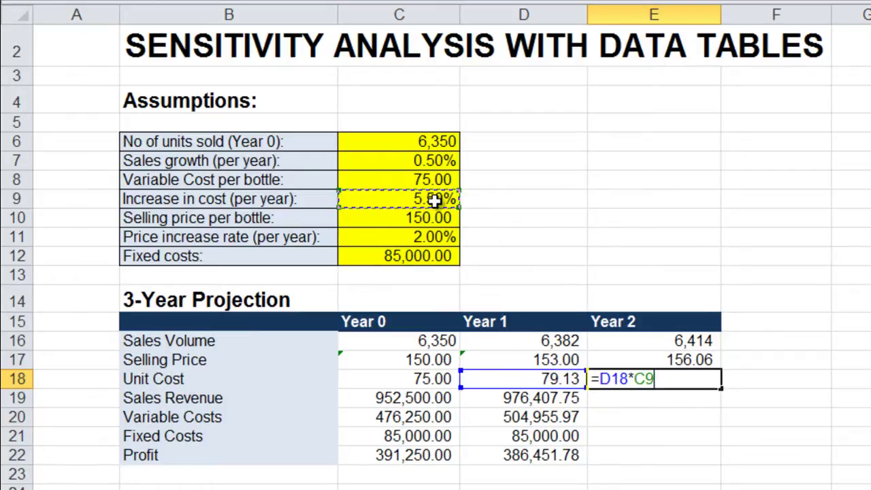
{"action": "type", "text": "+"}
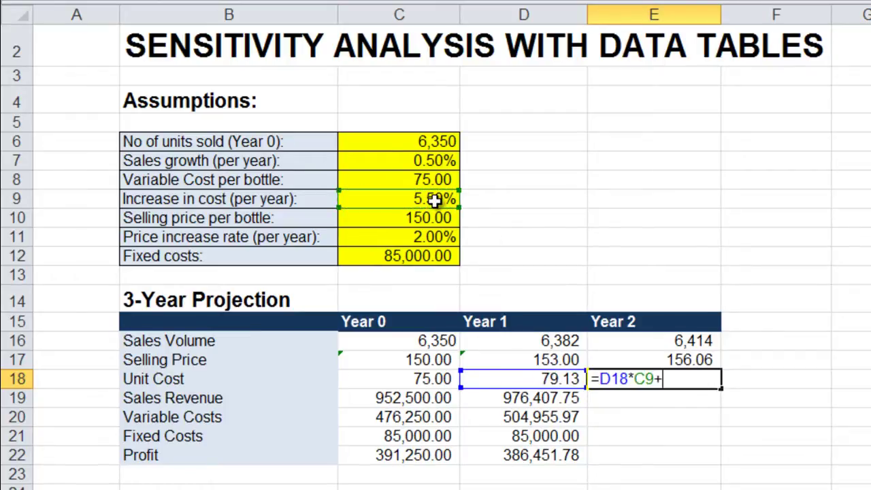
{"action": "left_click", "coordinate": [521, 379]}
{"action": "key", "text": "Return"}
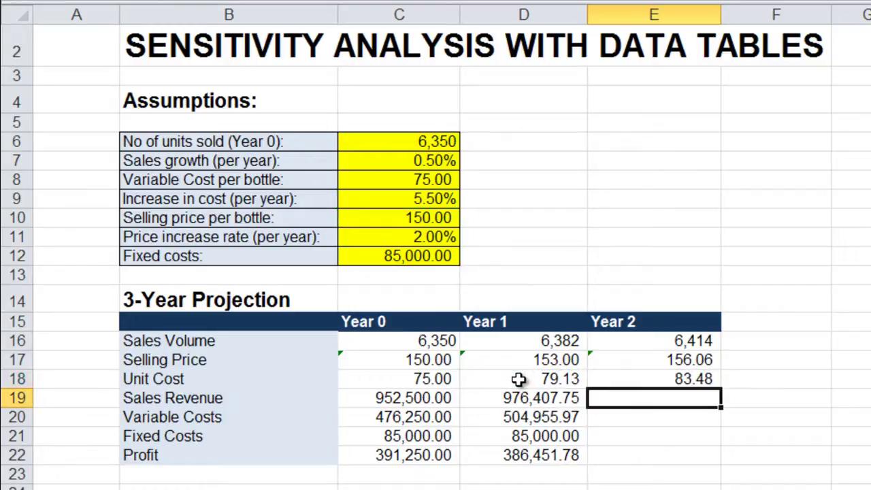
Fill Year 2 revenue and variable costs from column D, then link E21 to fixed costs C12.
{"action": "left_click_drag", "start_coordinate": [537, 398], "coordinate": [548, 417]}
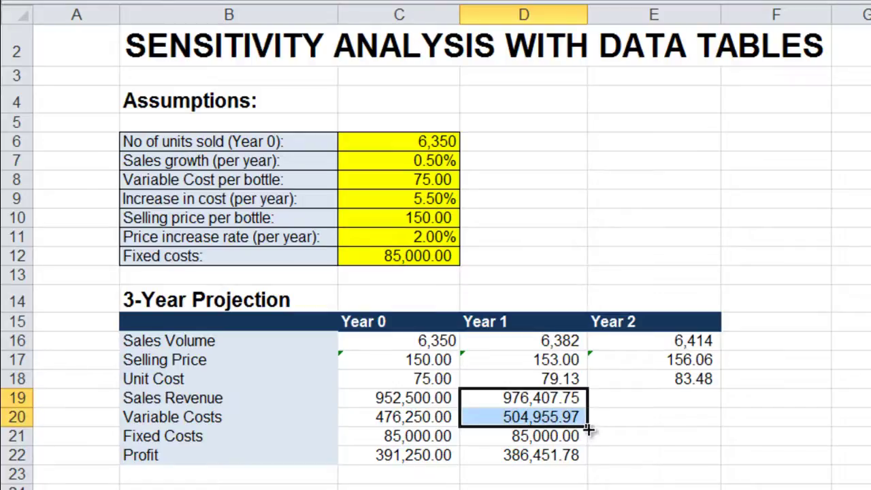
{"action": "left_click_drag", "start_coordinate": [606, 426], "coordinate": [670, 417]}
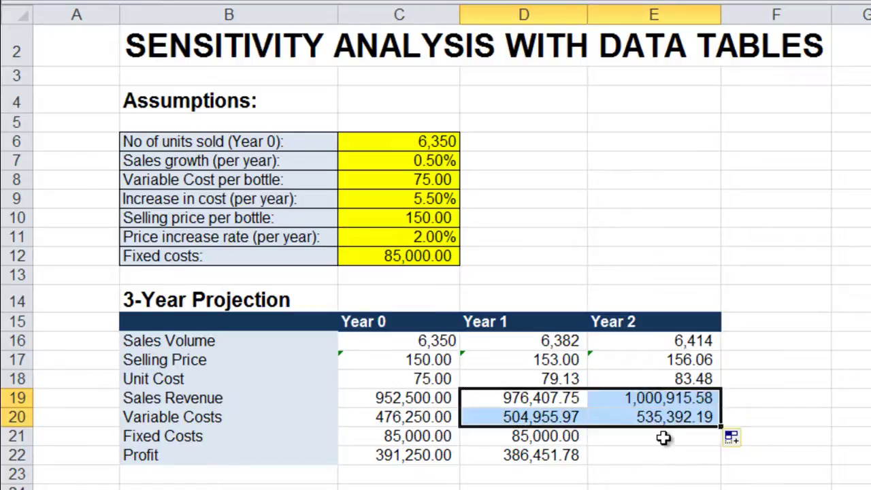
{"action": "left_click", "coordinate": [663, 437]}
{"action": "type", "text": "="}
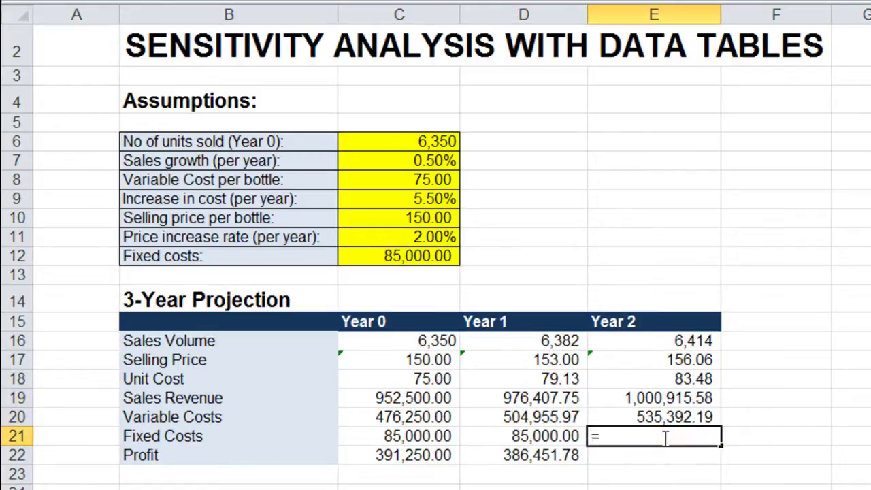
{"action": "left_click", "coordinate": [423, 255]}
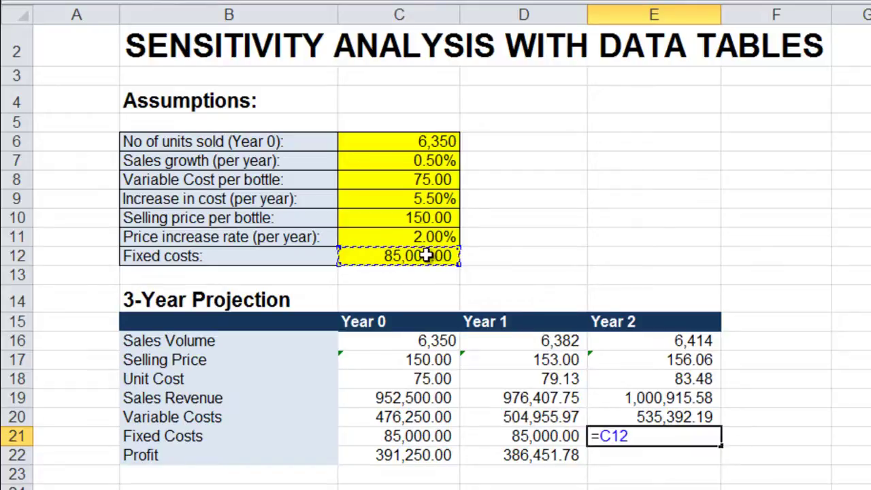